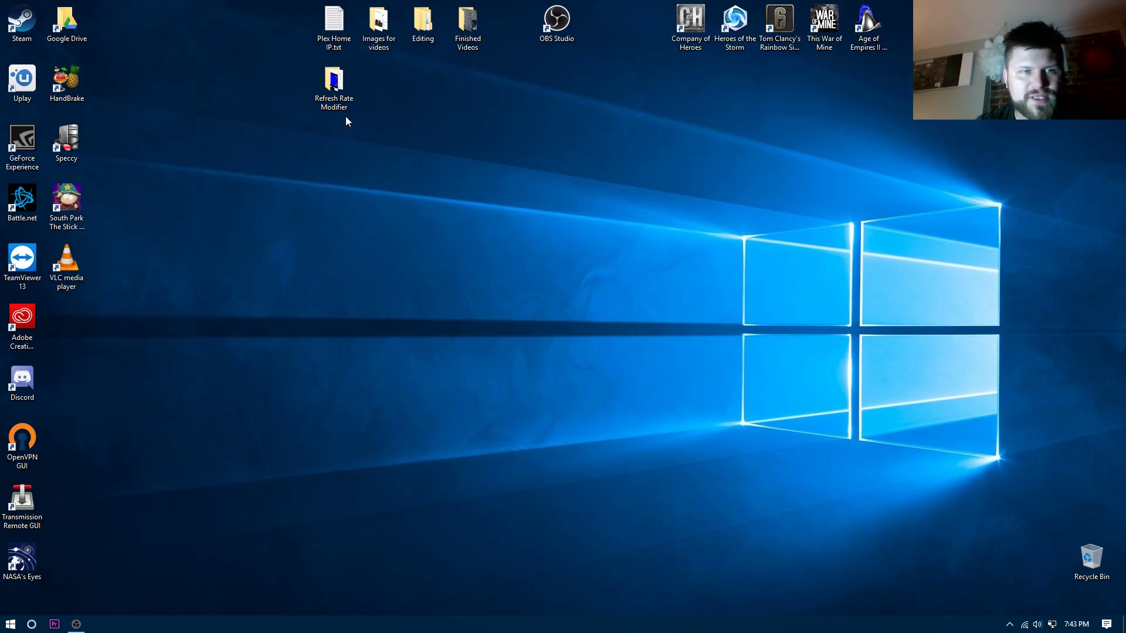
Move the Refresh Rate Modifier folder icon to the middle of the desktop and deselect it
left_click_drag(346, 117, 480, 296)
left_click_drag(658, 208, 394, 334)
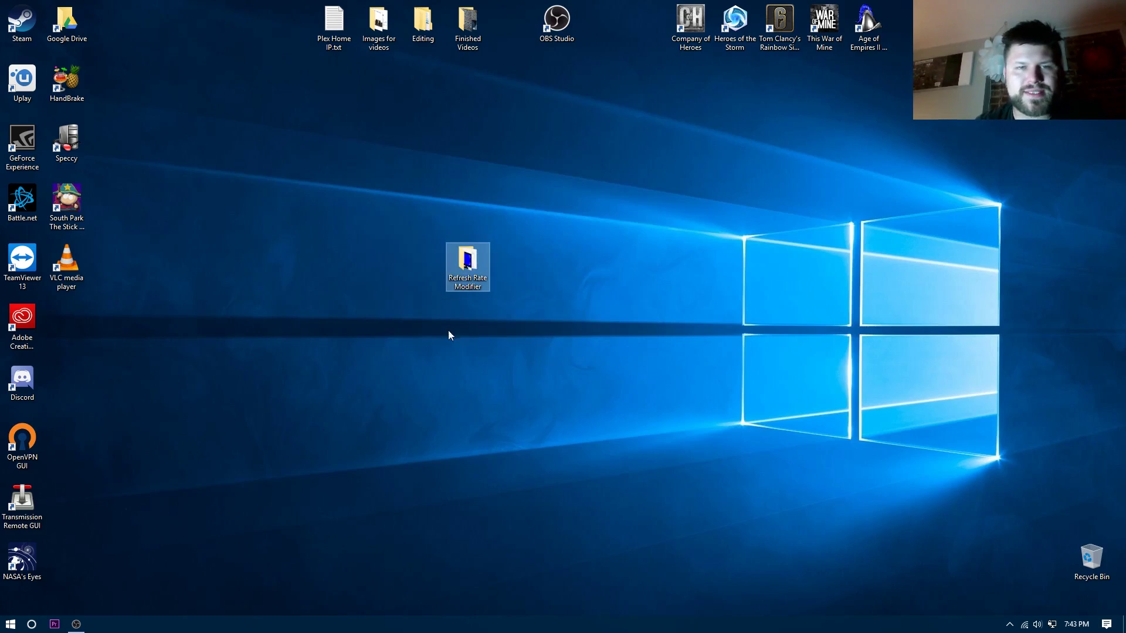
left_click(504, 301)
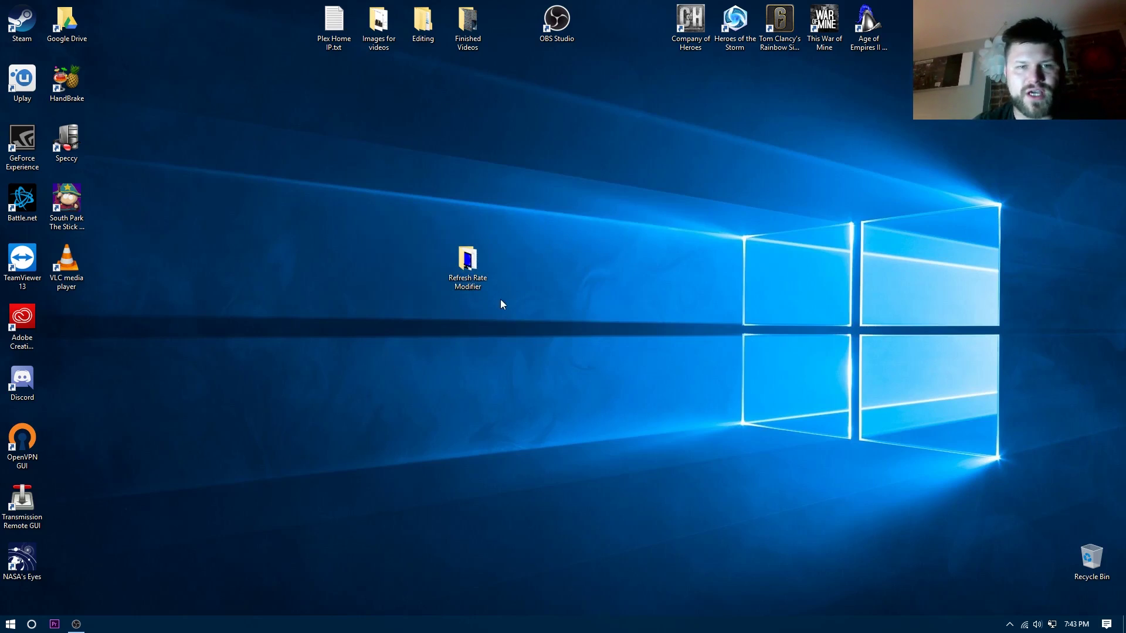
Open the Refresh Rate Modifier folder, move its window up-left, and box-select its files
double_click(468, 276)
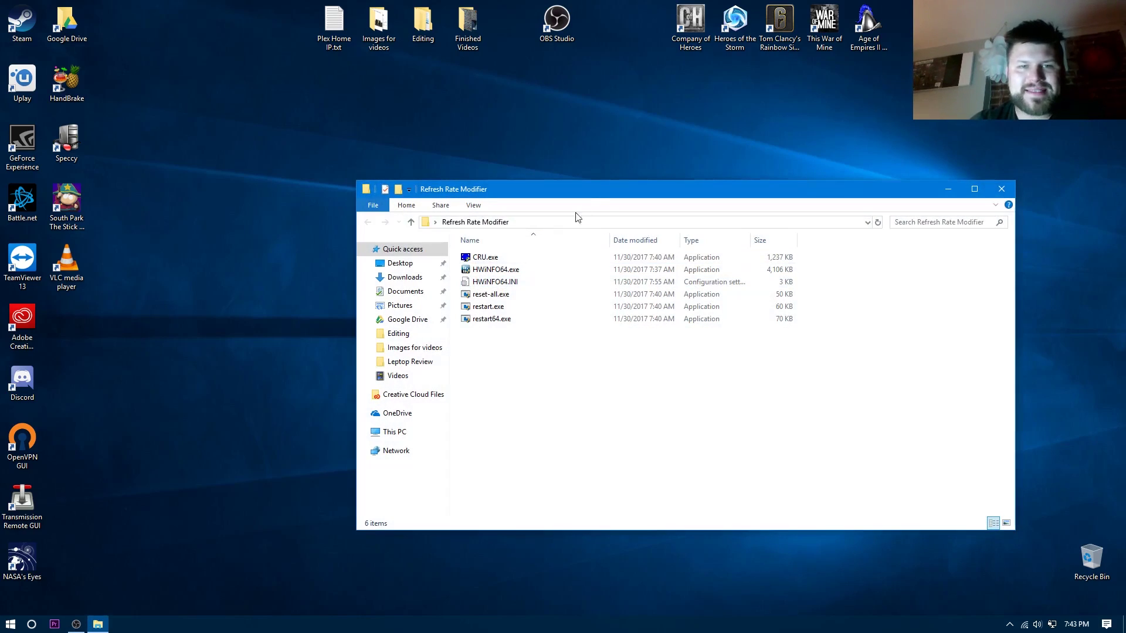
left_click_drag(493, 182, 339, 164)
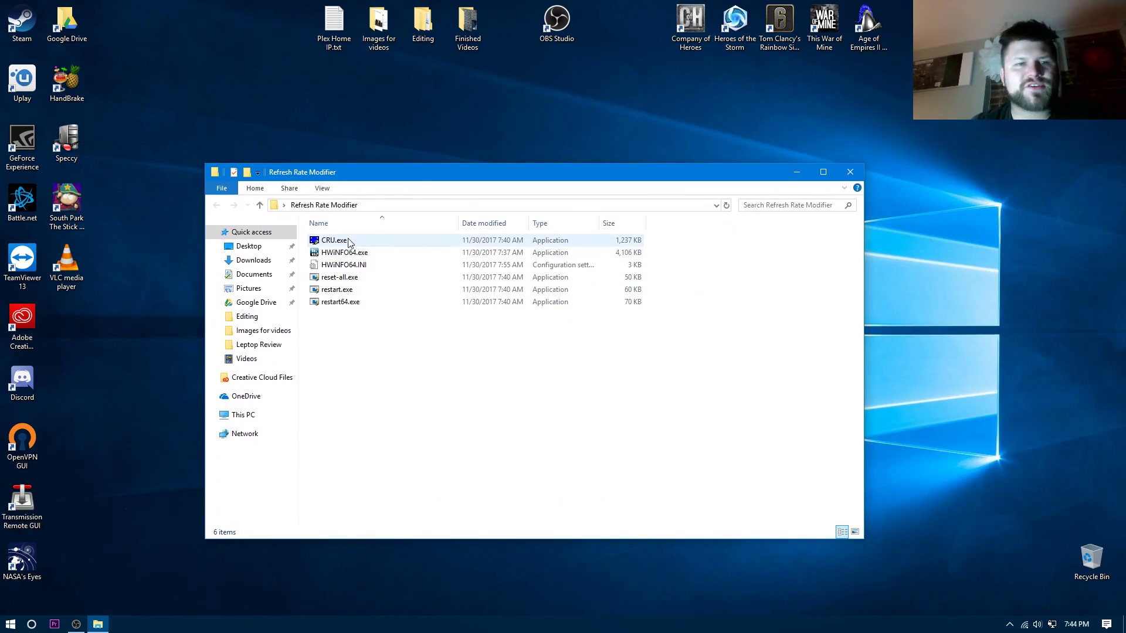
left_click_drag(397, 362, 381, 237)
left_click(679, 377)
left_click_drag(730, 363, 460, 276)
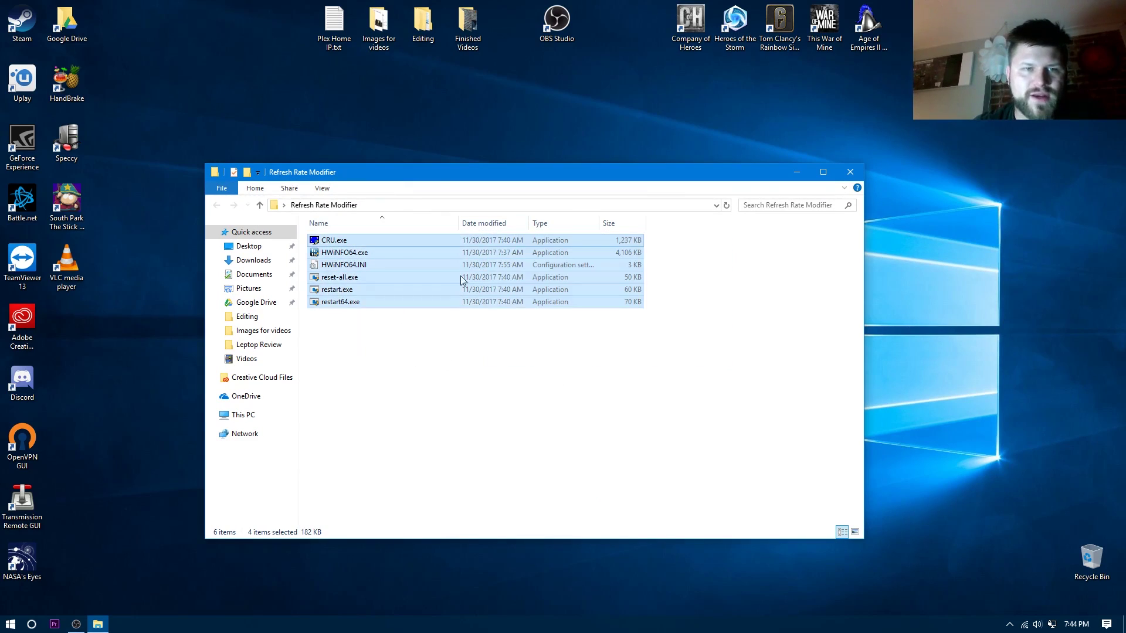
left_click(747, 337)
Repeatedly select and deselect reset-all.exe, restart.exe and restart64.exe
left_click_drag(722, 327, 346, 273)
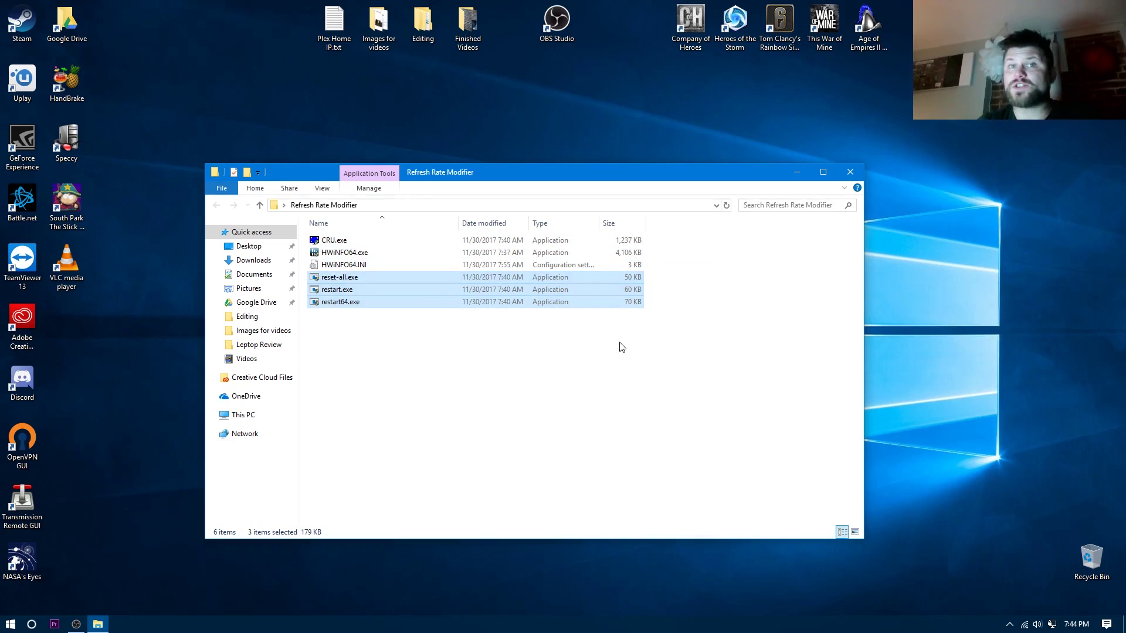
left_click(660, 355)
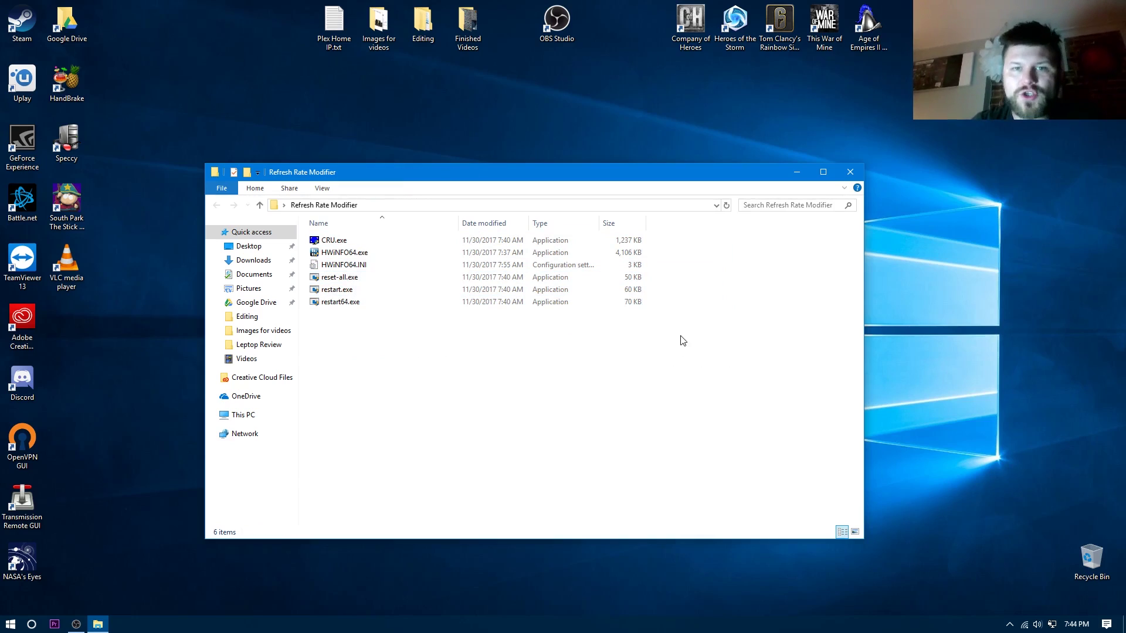
left_click_drag(681, 333, 332, 278)
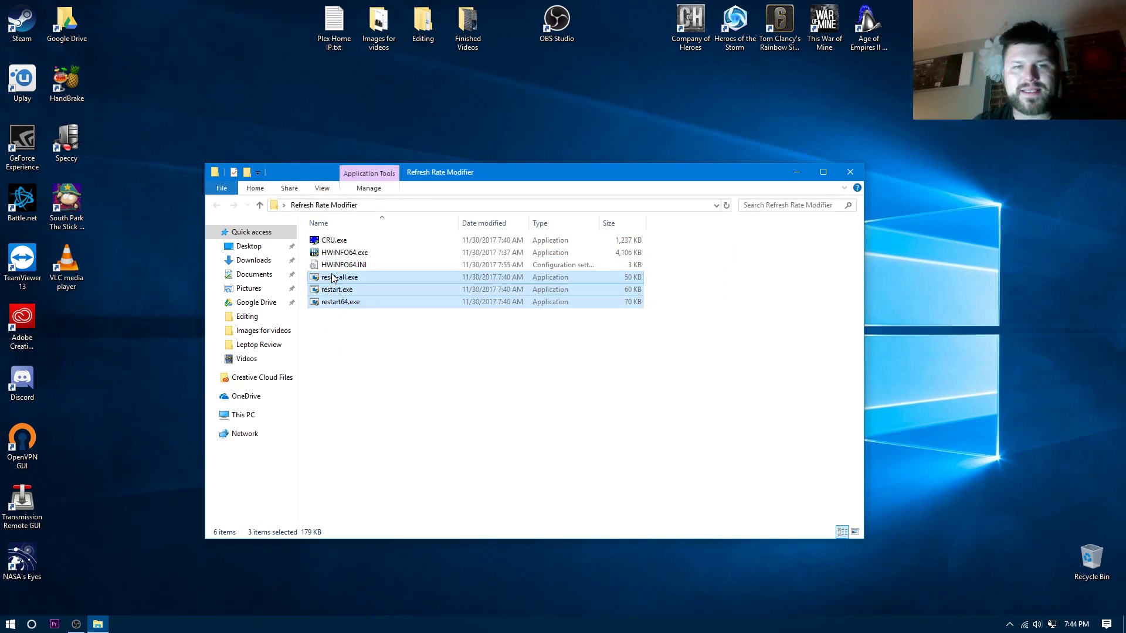
left_click(526, 347)
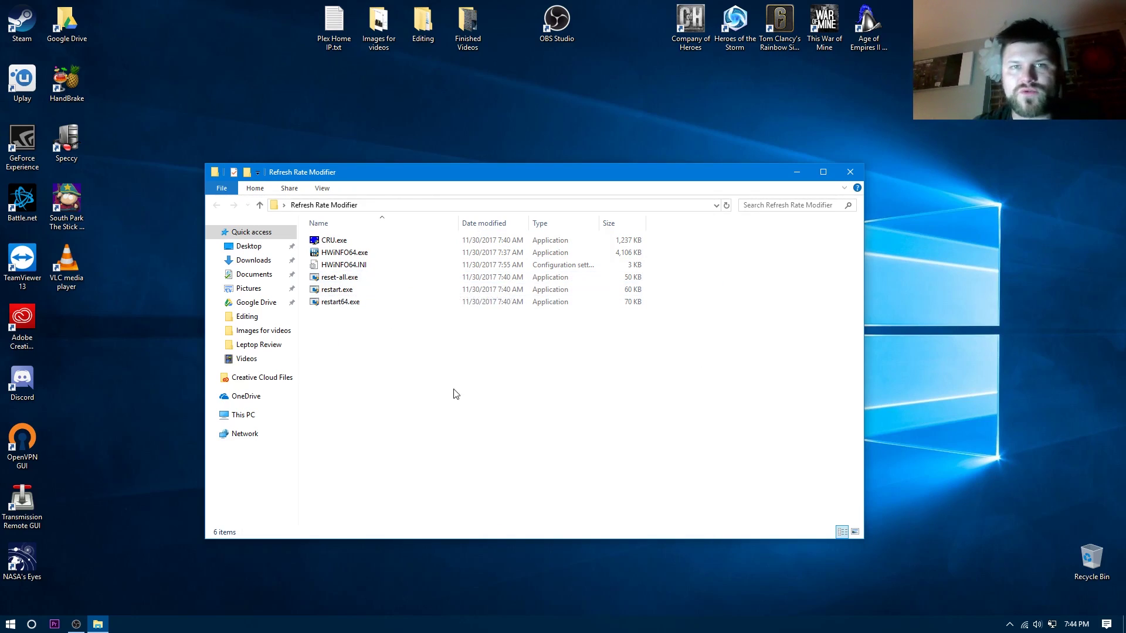
left_click_drag(479, 384, 689, 282)
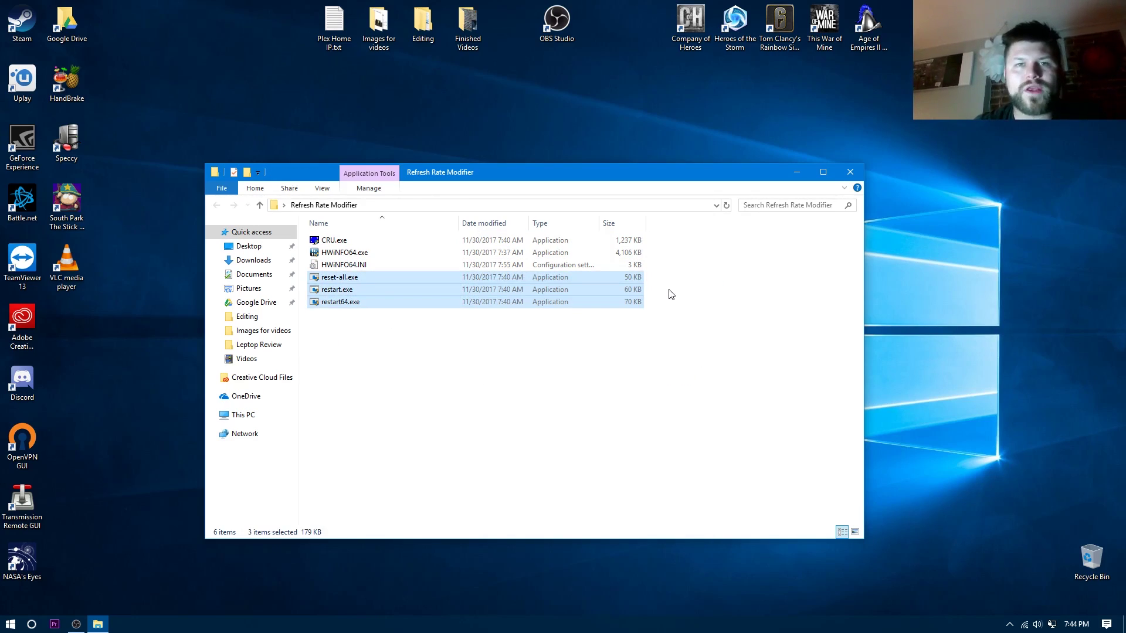
left_click(646, 355)
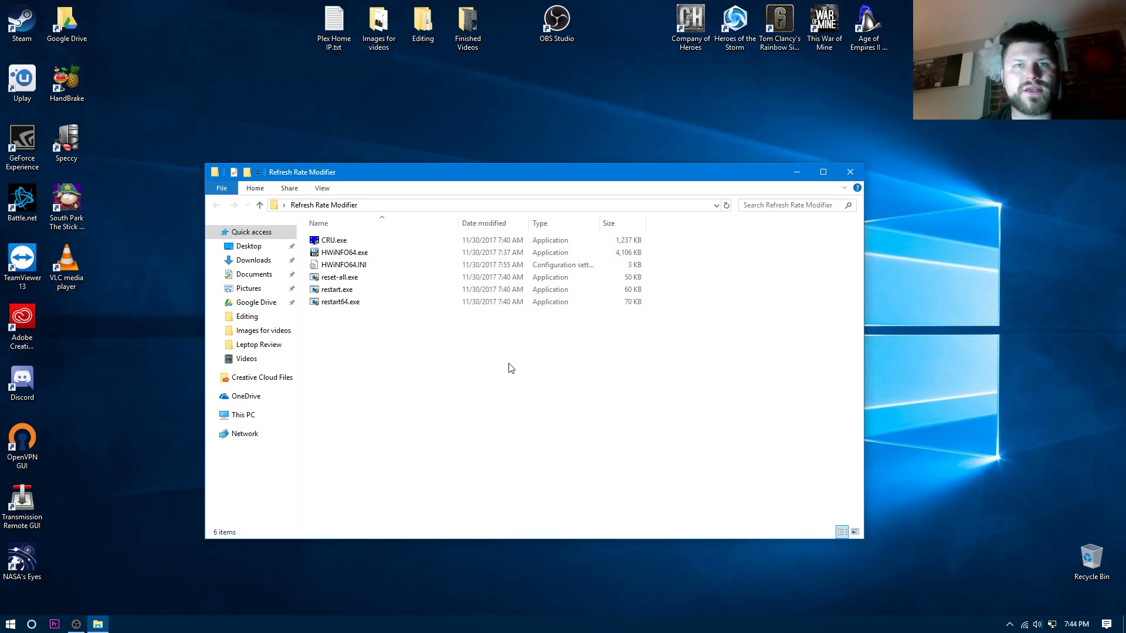
left_click_drag(444, 350, 328, 277)
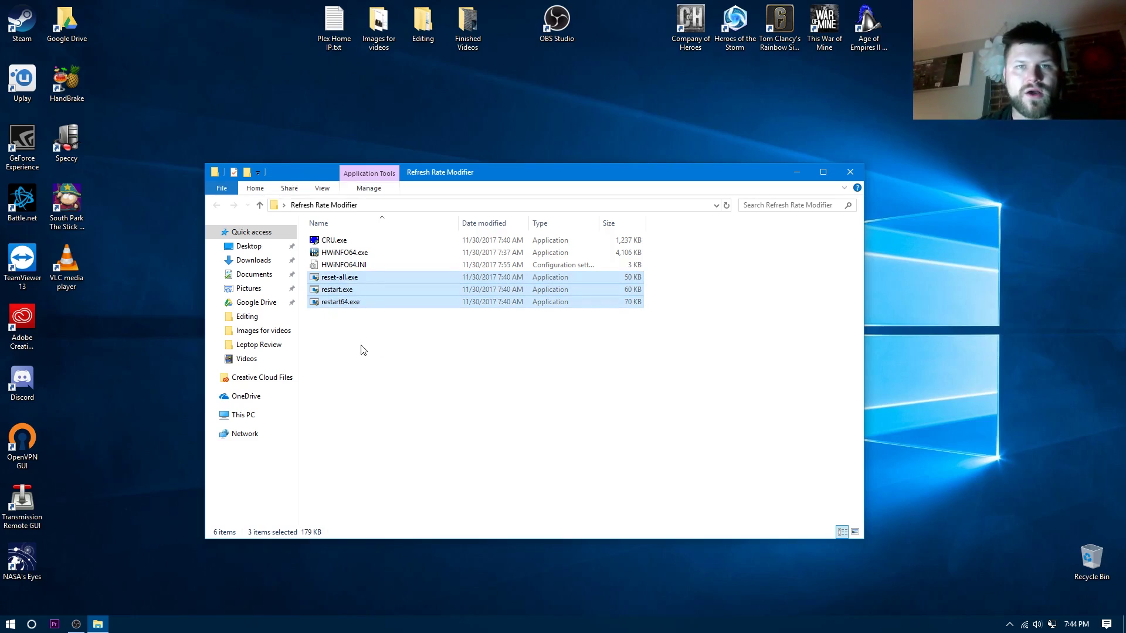
left_click(442, 339)
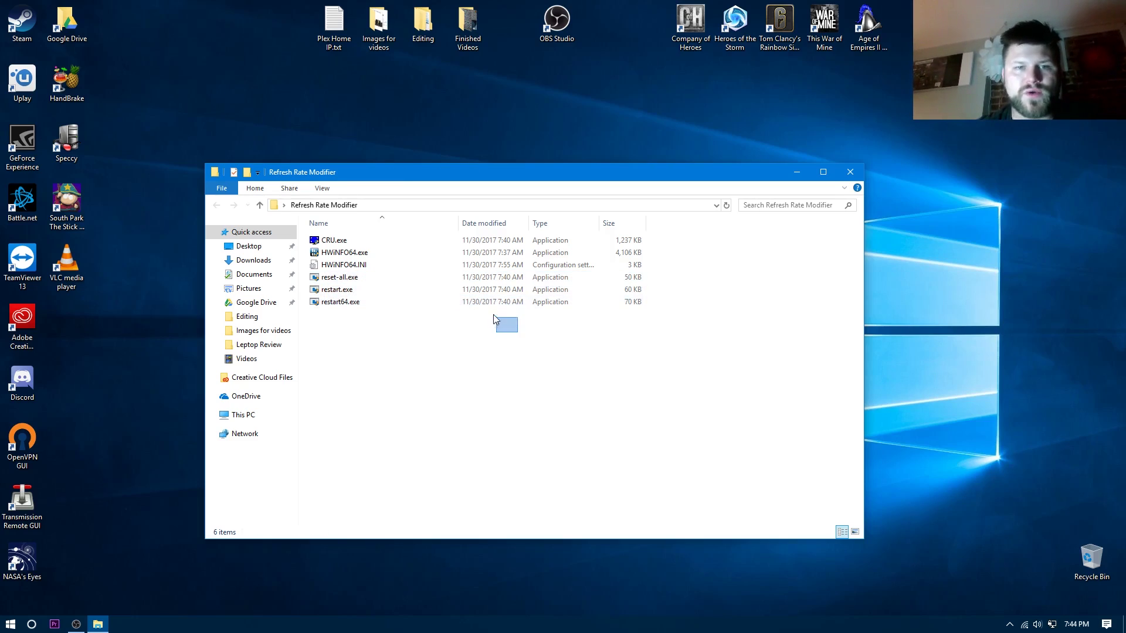
left_click_drag(494, 314, 422, 281)
left_click(406, 345)
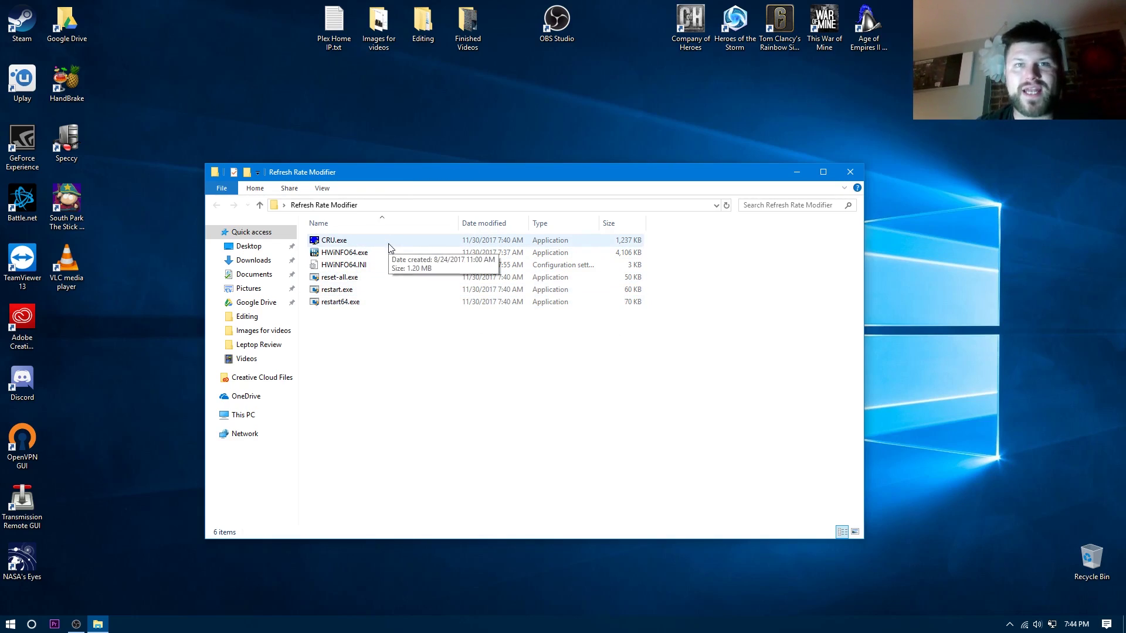
Select CRU.exe and bring up its context menu to run it
left_click(342, 245)
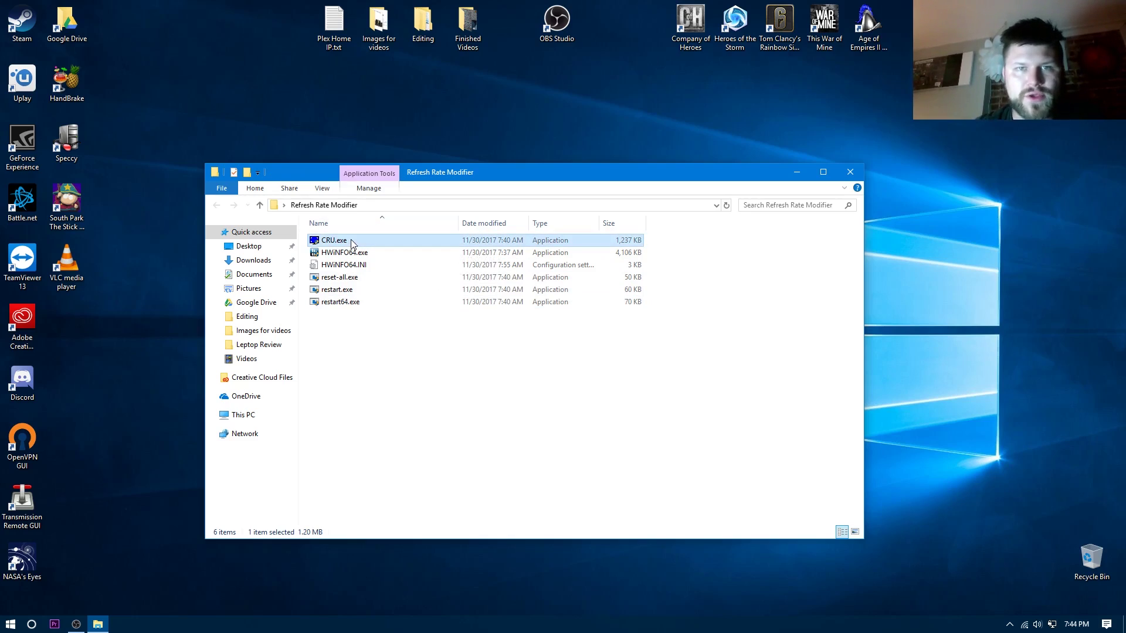
double_click(350, 239)
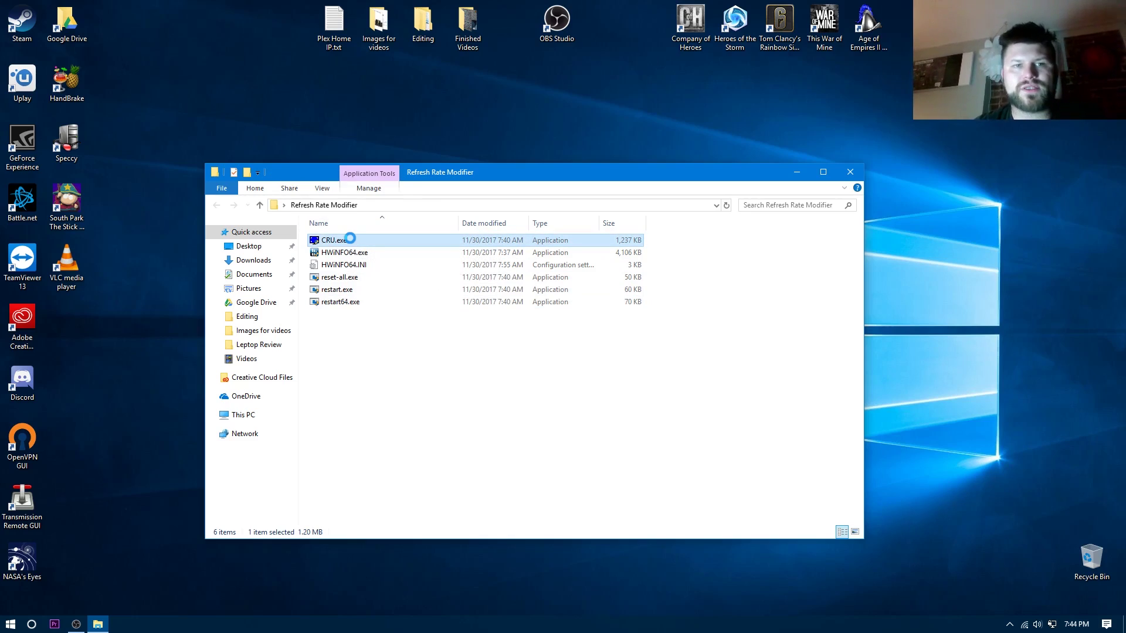
right_click(350, 239)
Run CRU as administrator, move its window up, and keep the active AUO63ED monitor selected
left_click(378, 260)
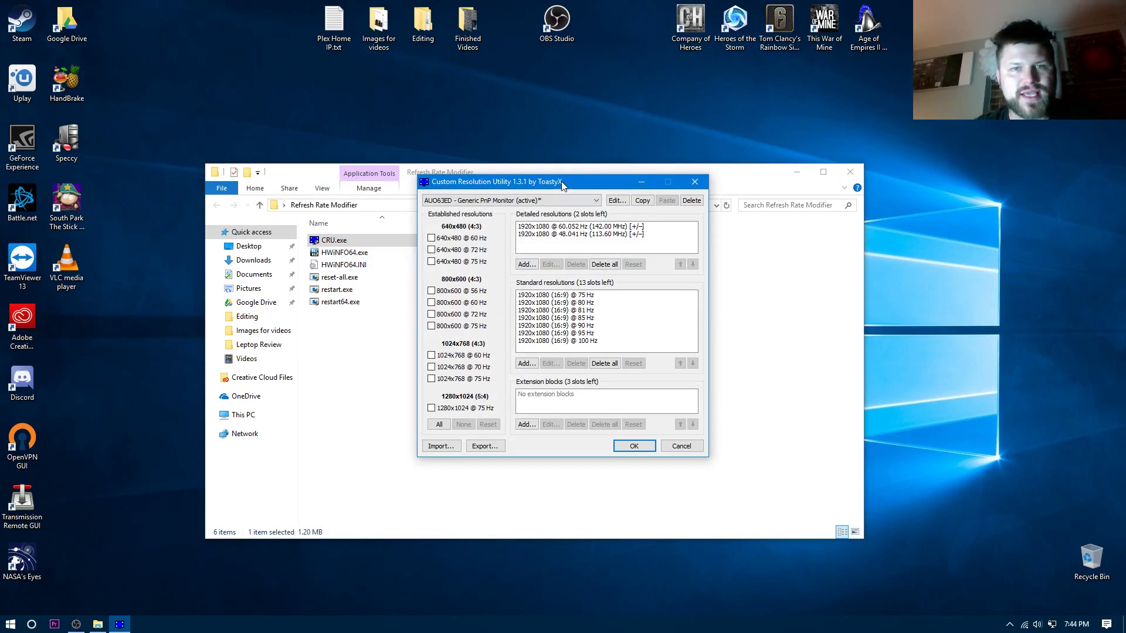
left_click_drag(562, 184, 530, 131)
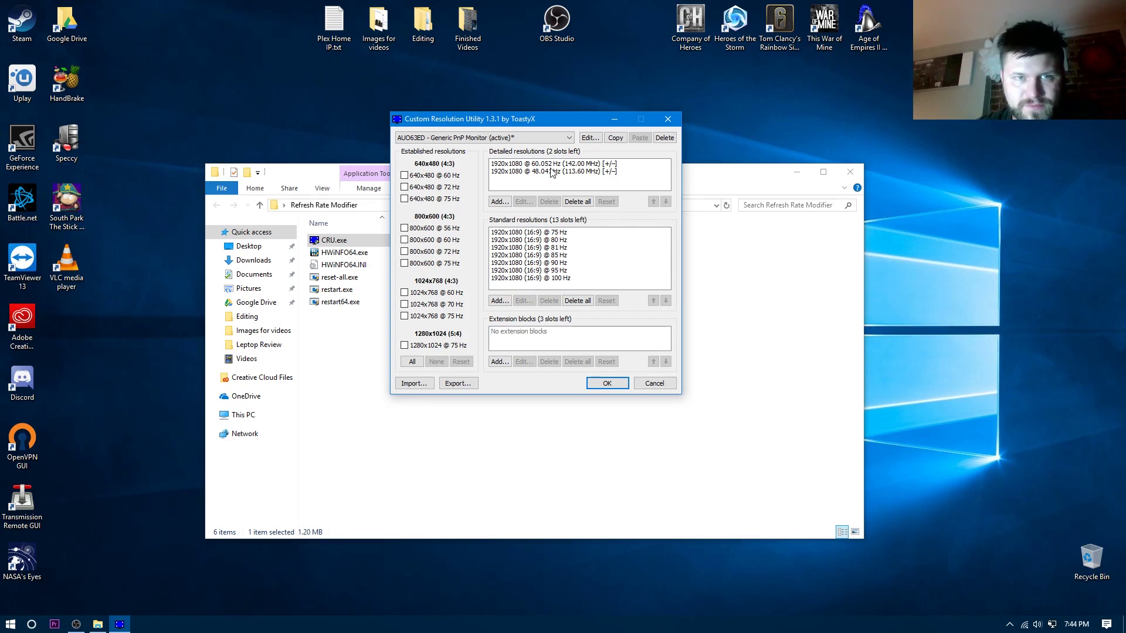
left_click(554, 136)
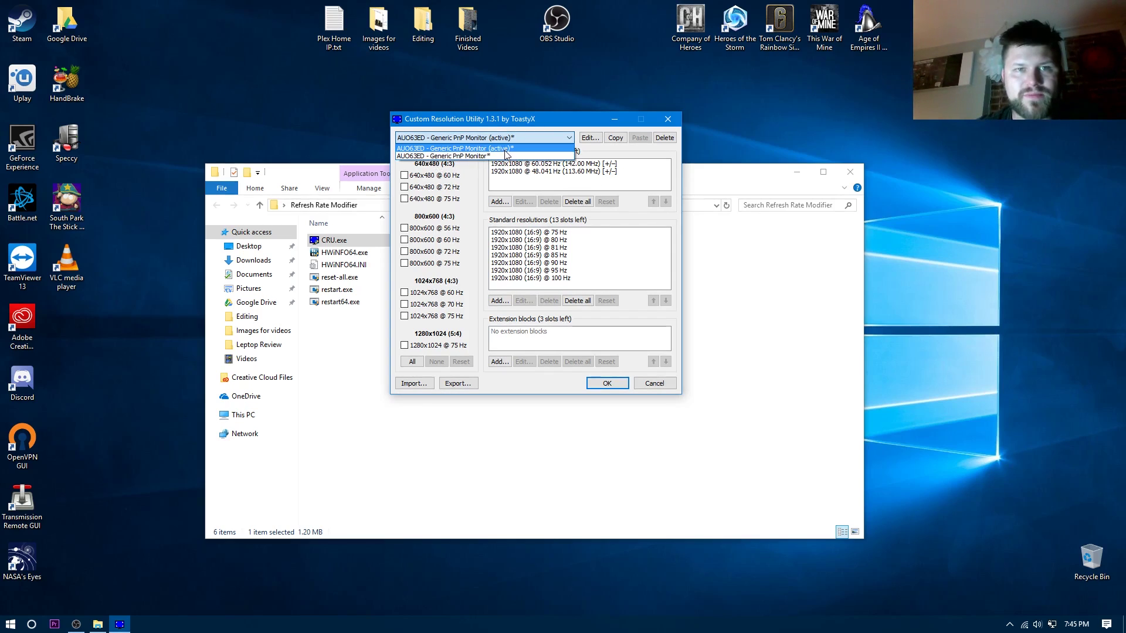
left_click(554, 148)
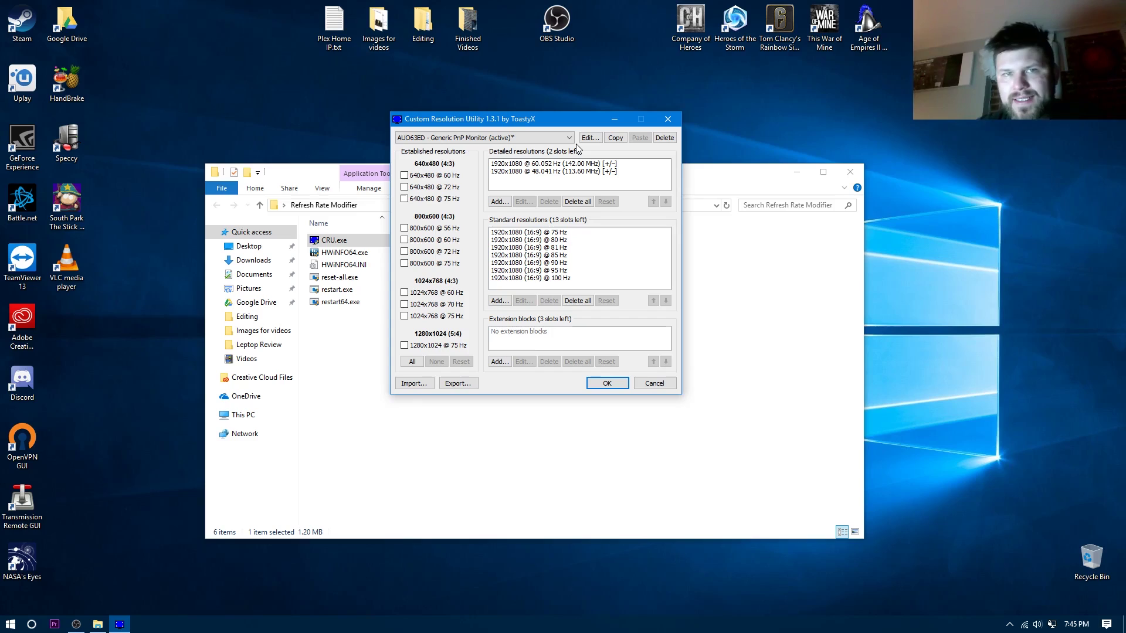
Toggle the monitor dropdown between the non-active and active AUO63ED entries
left_click(565, 139)
left_click(502, 155)
left_click(544, 134)
left_click(539, 146)
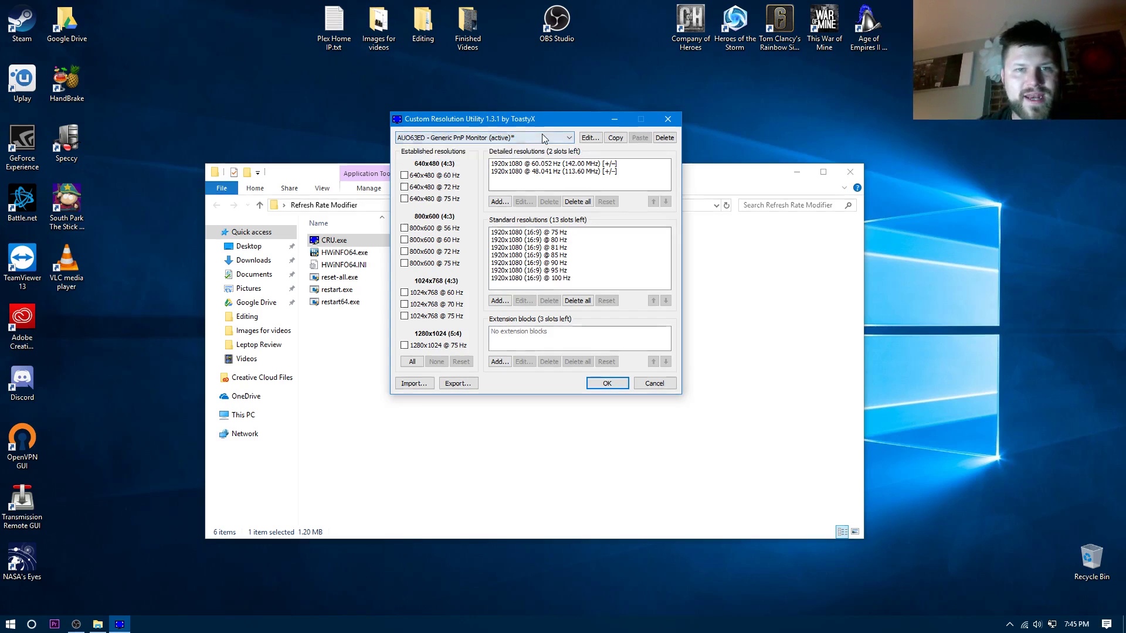
left_click(539, 137)
left_click(539, 155)
left_click(539, 136)
left_click(535, 147)
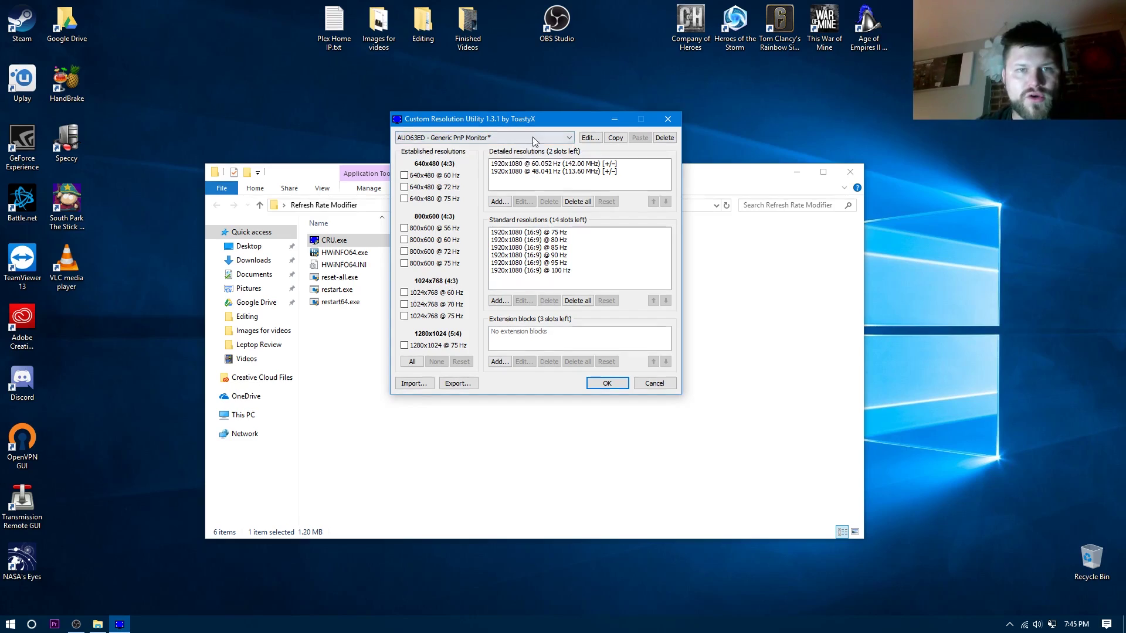
left_click(533, 136)
left_click(527, 147)
left_click(526, 139)
left_click(523, 147)
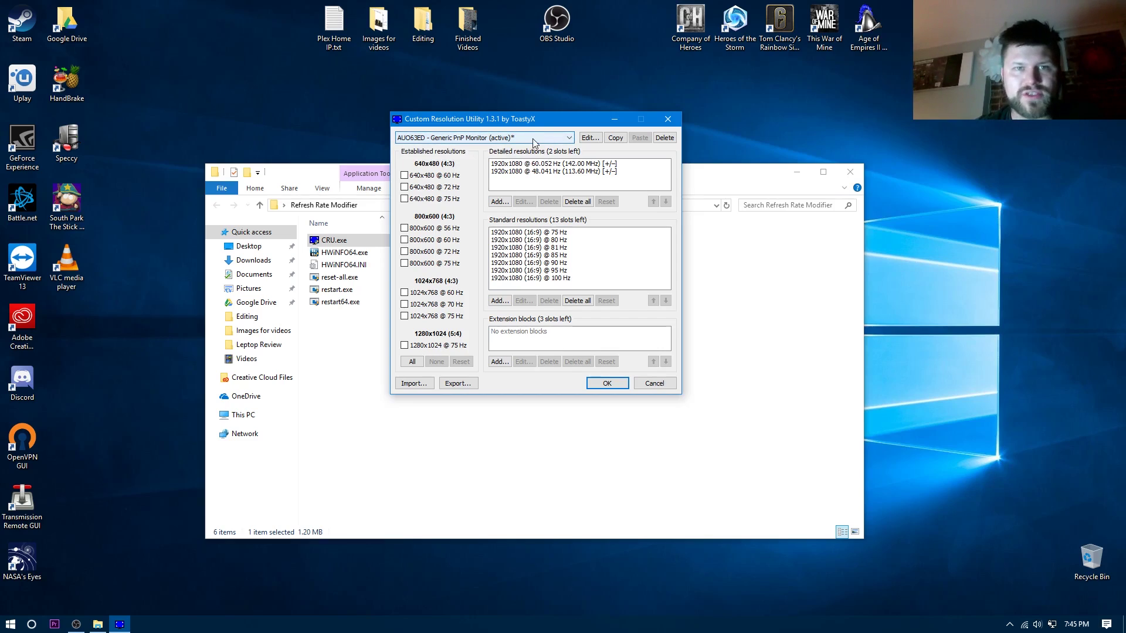
Compare both AUO63ED entries again, ending on the non-active 'AUO63ED - Generic PnP Monitor*'
left_click(532, 139)
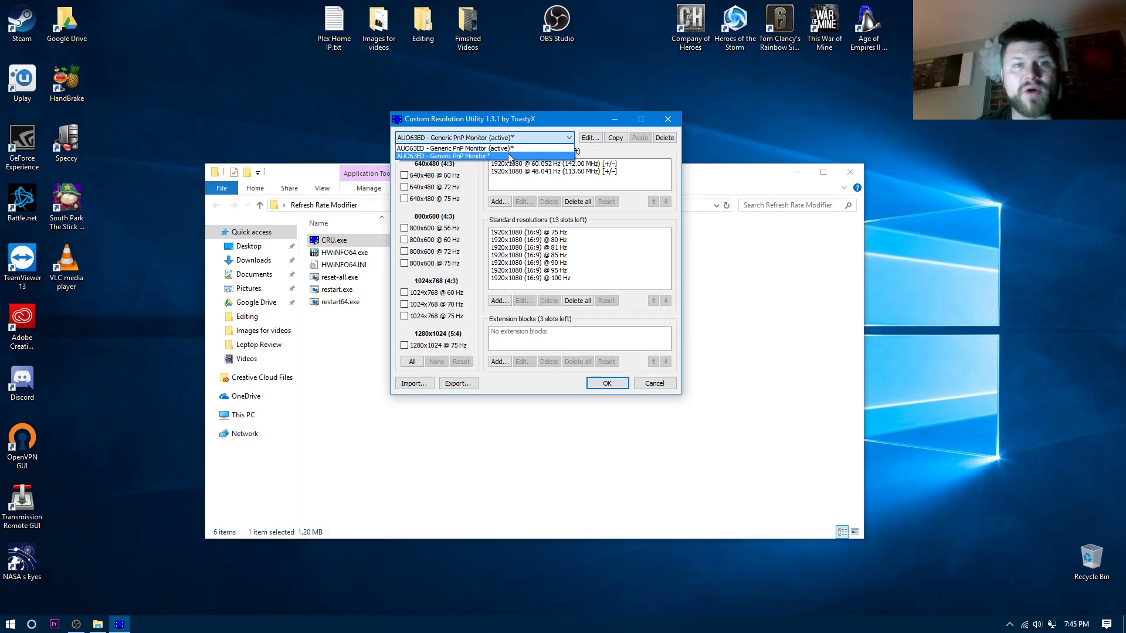
left_click(516, 155)
left_click(529, 139)
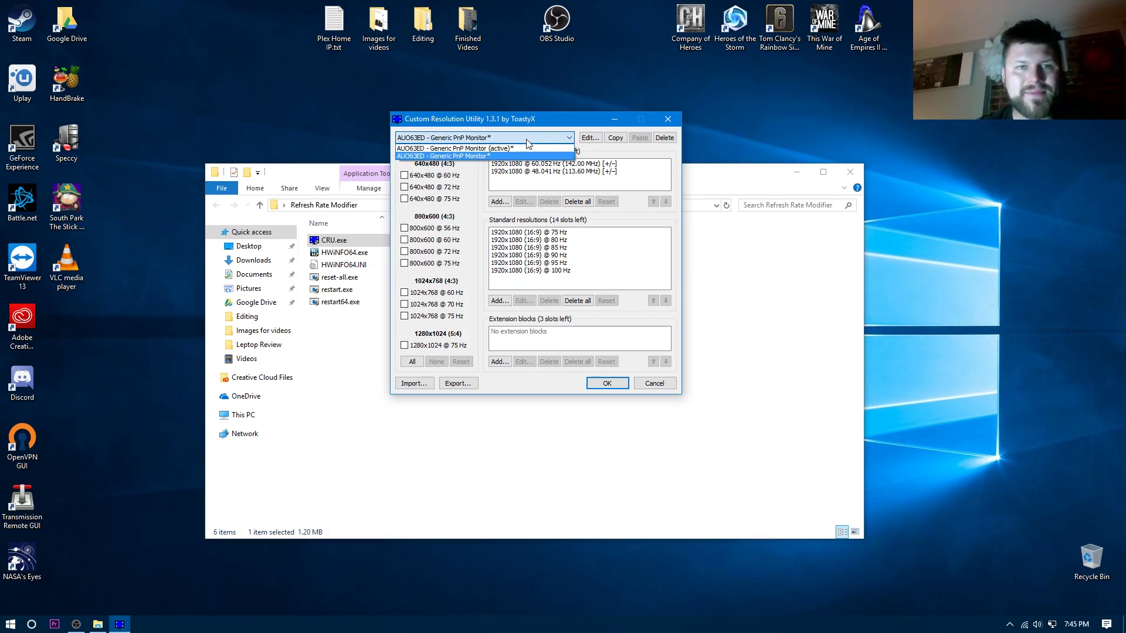
left_click(514, 148)
left_click(512, 139)
left_click(511, 150)
left_click(537, 138)
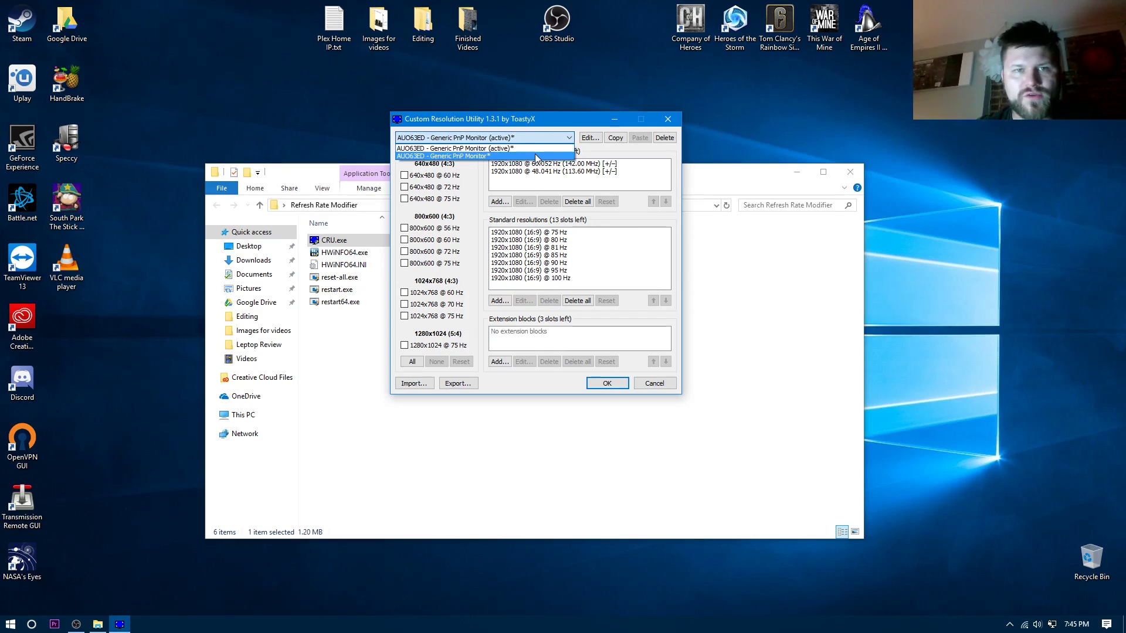
left_click(535, 155)
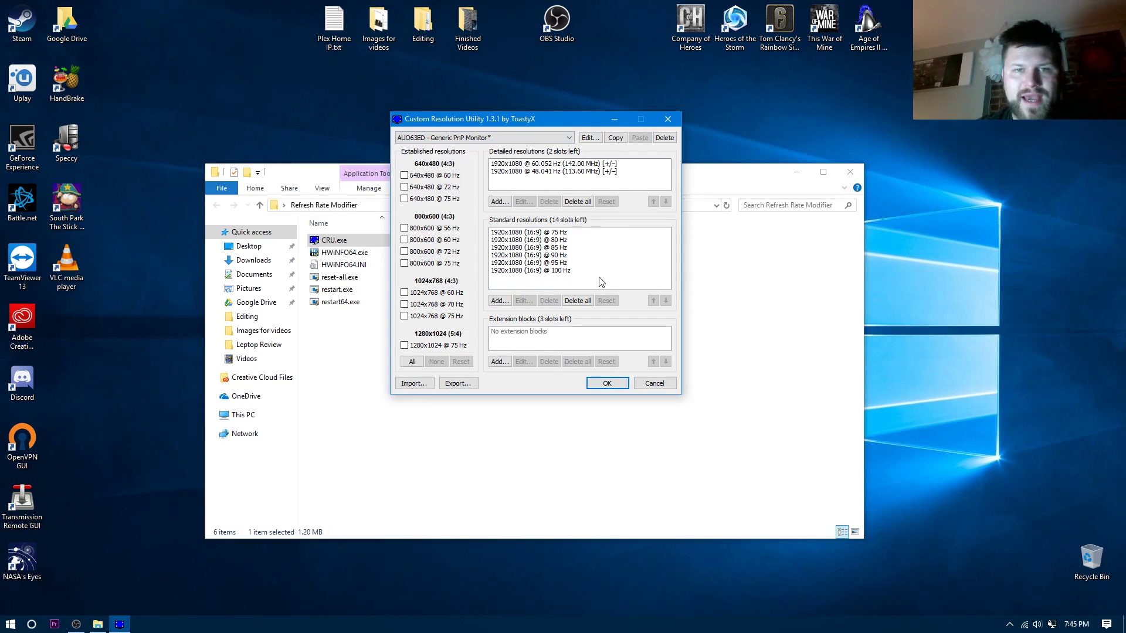
left_click(548, 135)
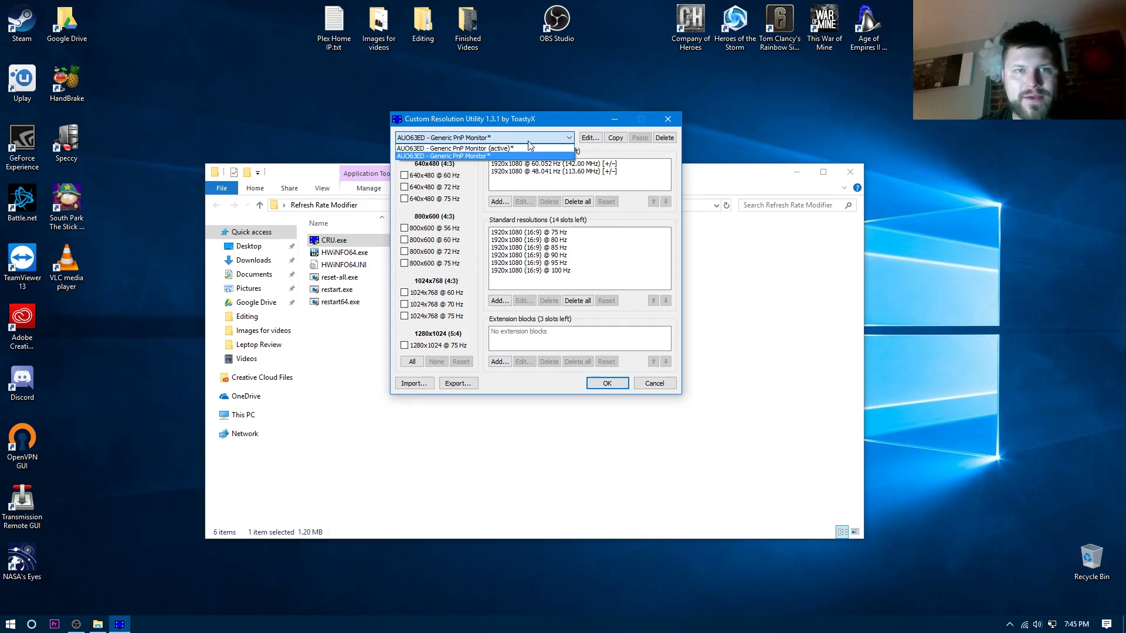
left_click(538, 147)
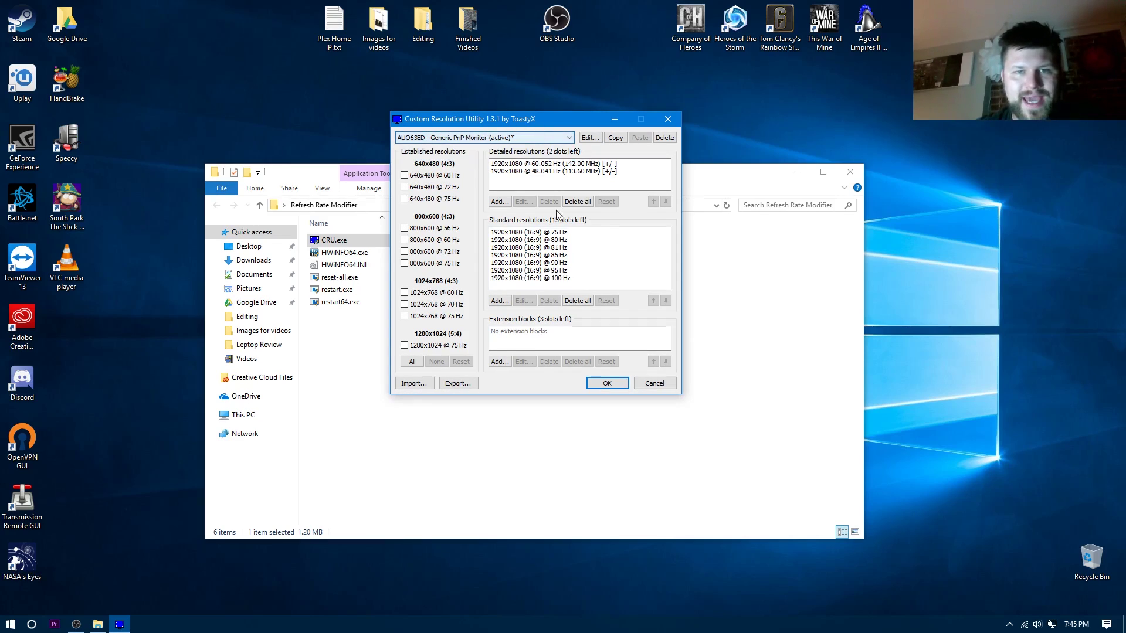
left_click(541, 139)
left_click(496, 155)
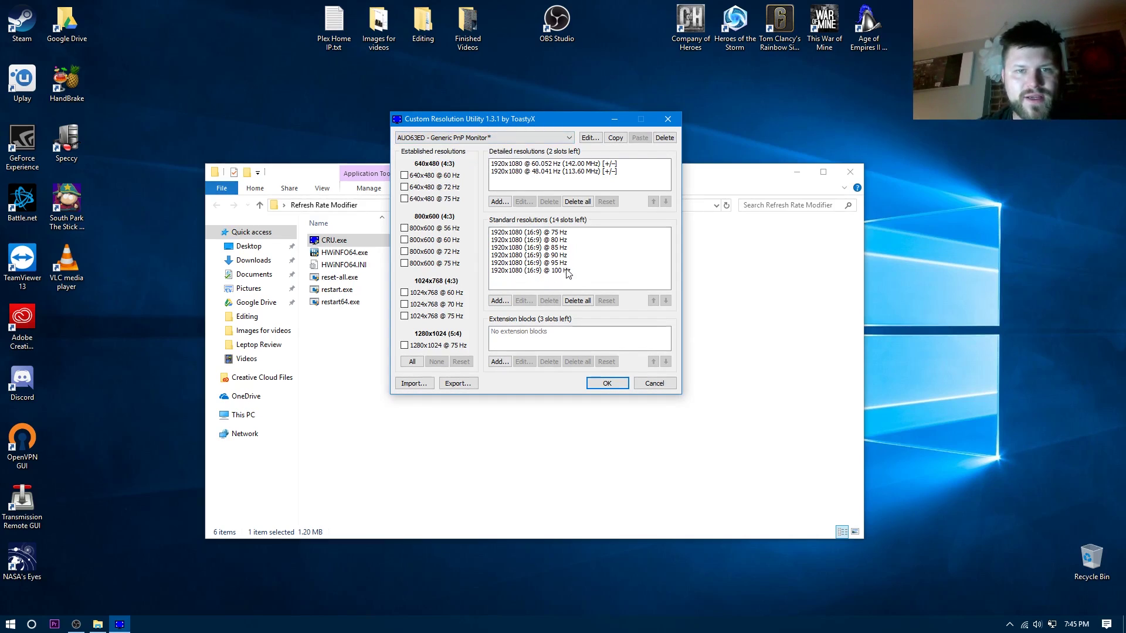
left_click(530, 138)
left_click(538, 148)
left_click(530, 139)
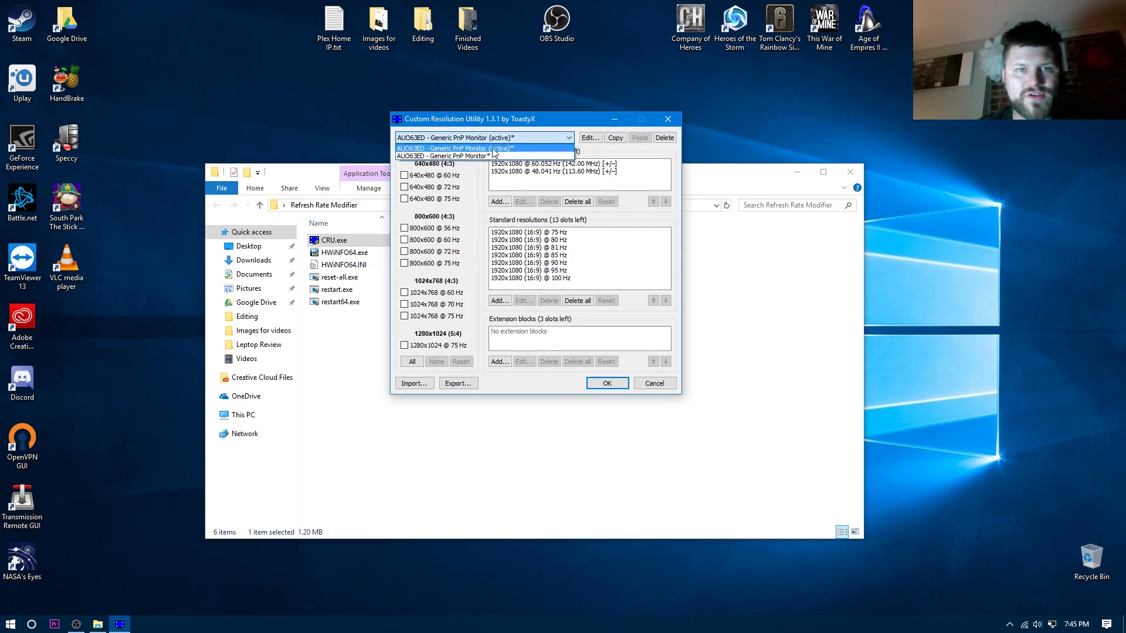
left_click(528, 156)
Add a 1920x1080 (16:9) standard resolution at 81 Hz
left_click(500, 300)
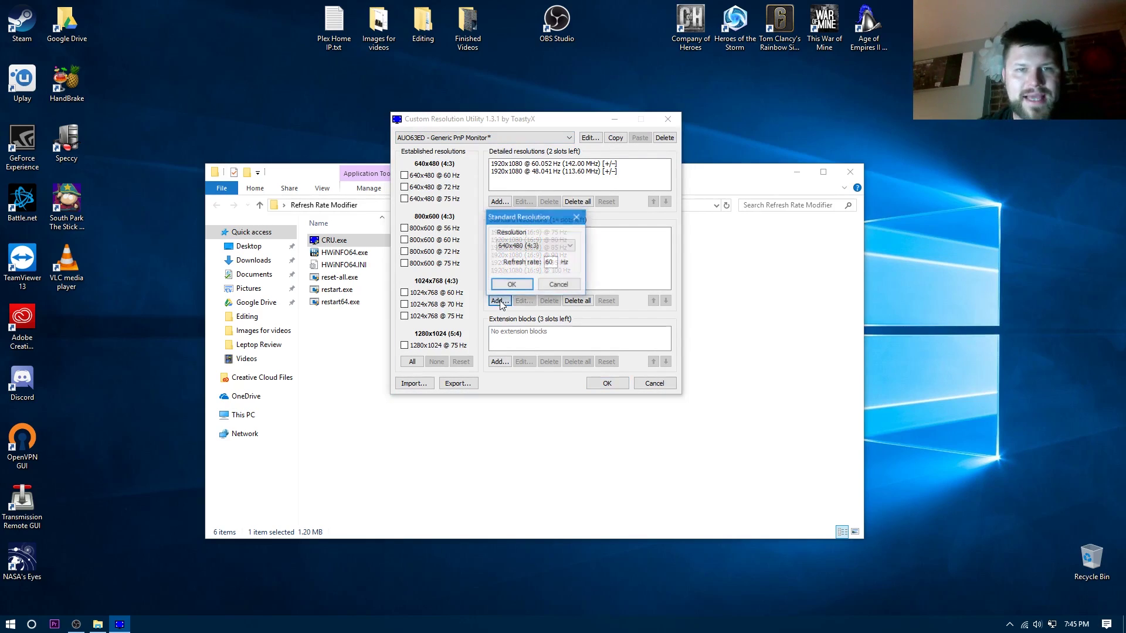
left_click(551, 245)
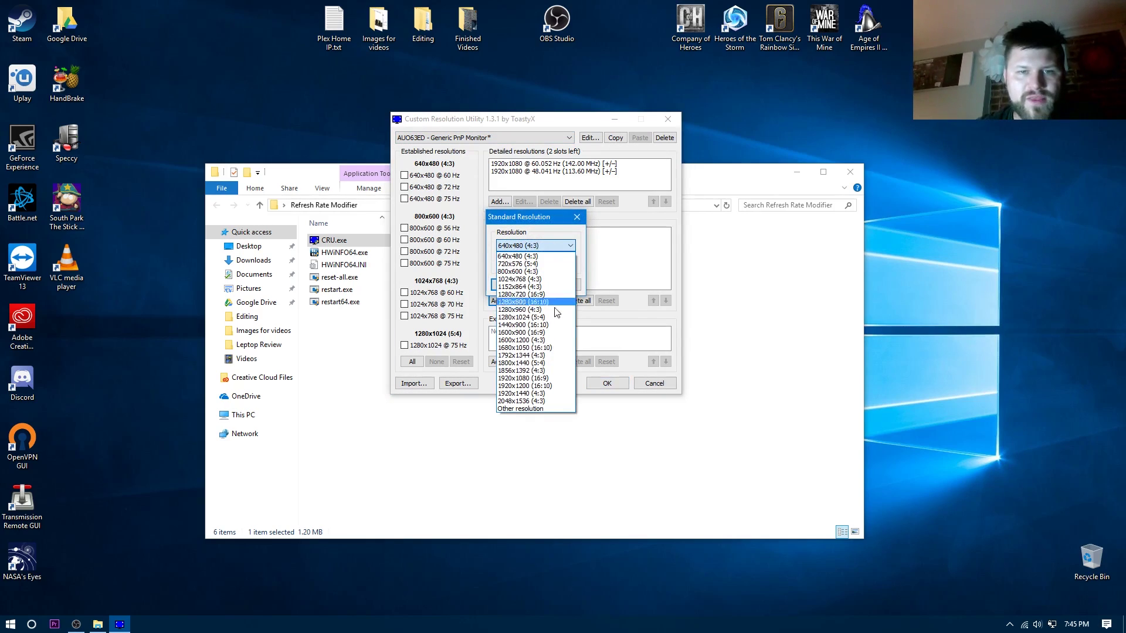
left_click(548, 379)
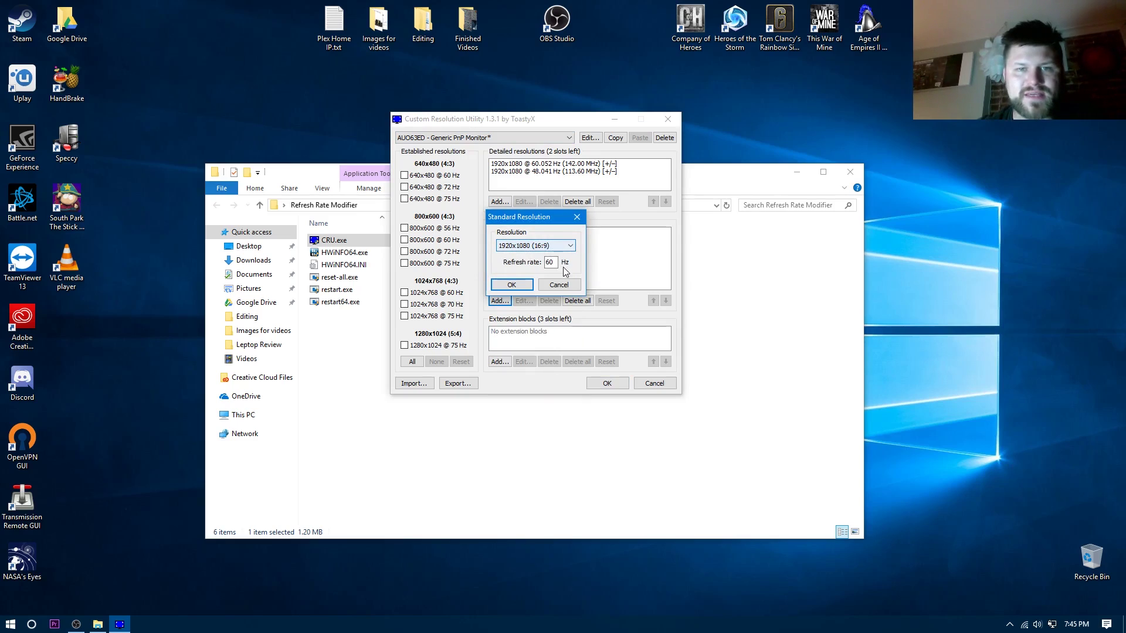
left_click_drag(556, 262, 540, 264)
type("81")
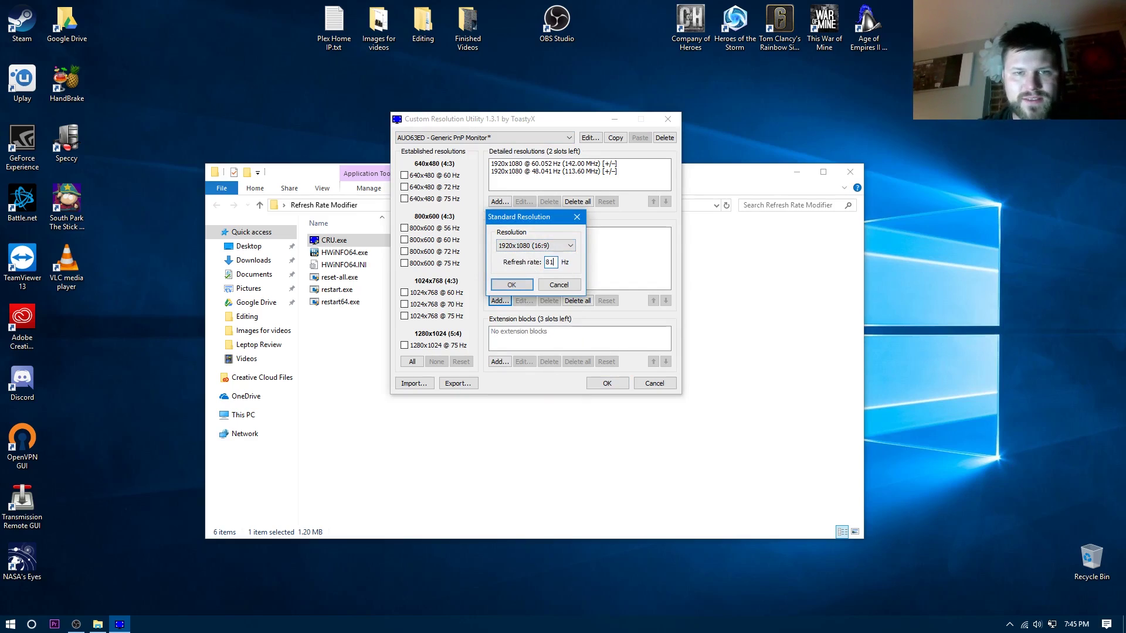
left_click(511, 287)
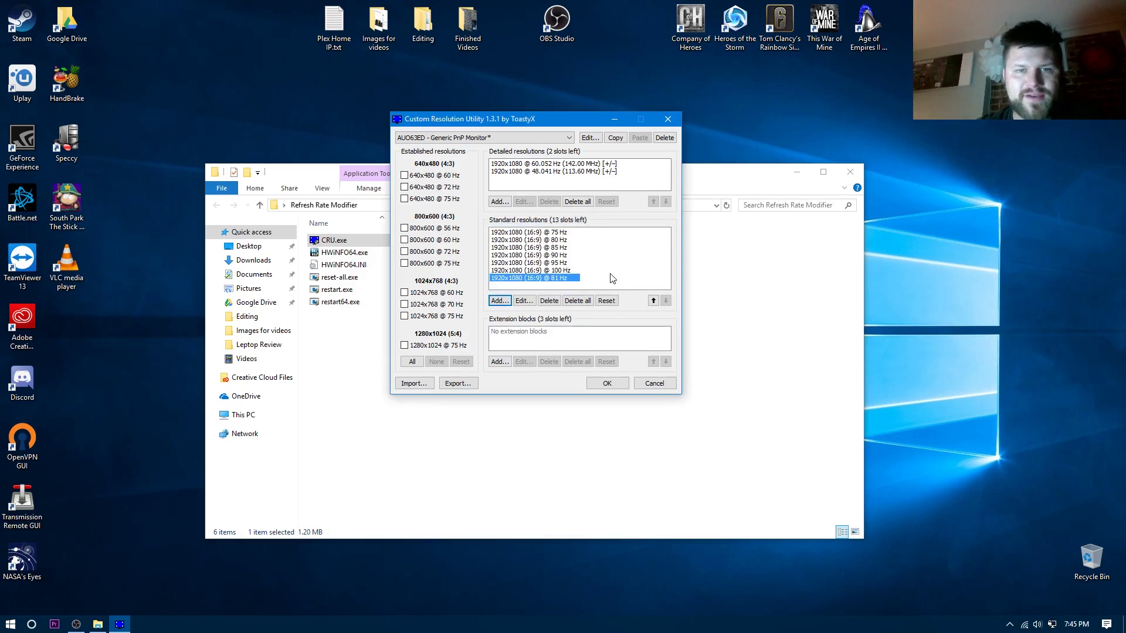
Move the 81 Hz entry up so it sits right after 80 Hz
left_click(653, 300)
left_click(652, 300)
left_click(652, 300)
left_click(653, 301)
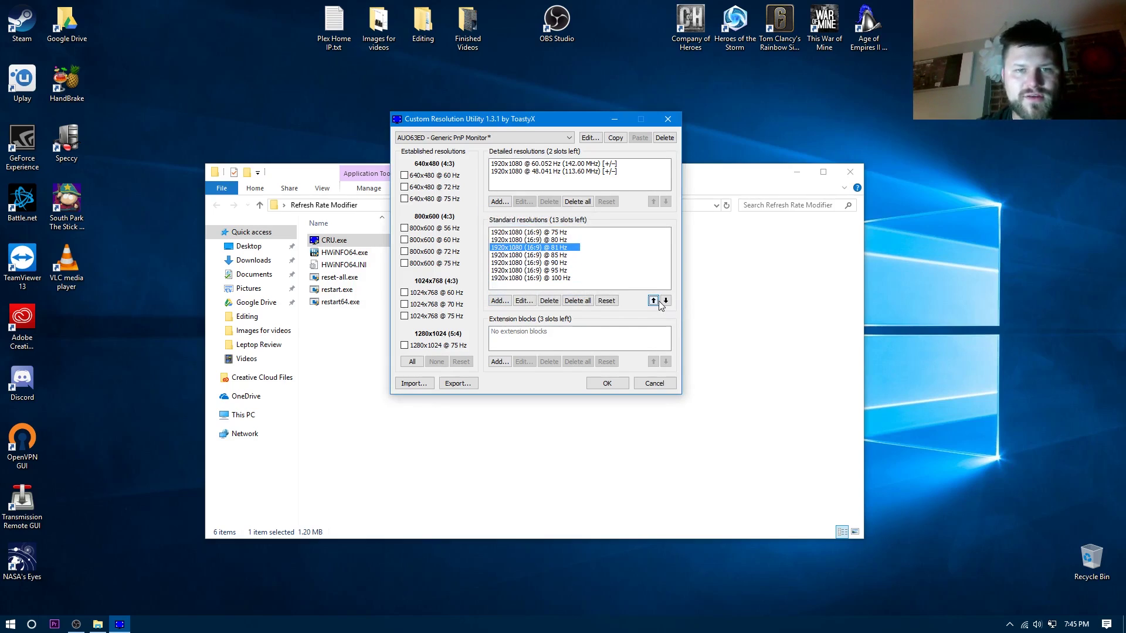
Glance at the active monitor's list, return to the second entry, and save with OK
left_click(510, 137)
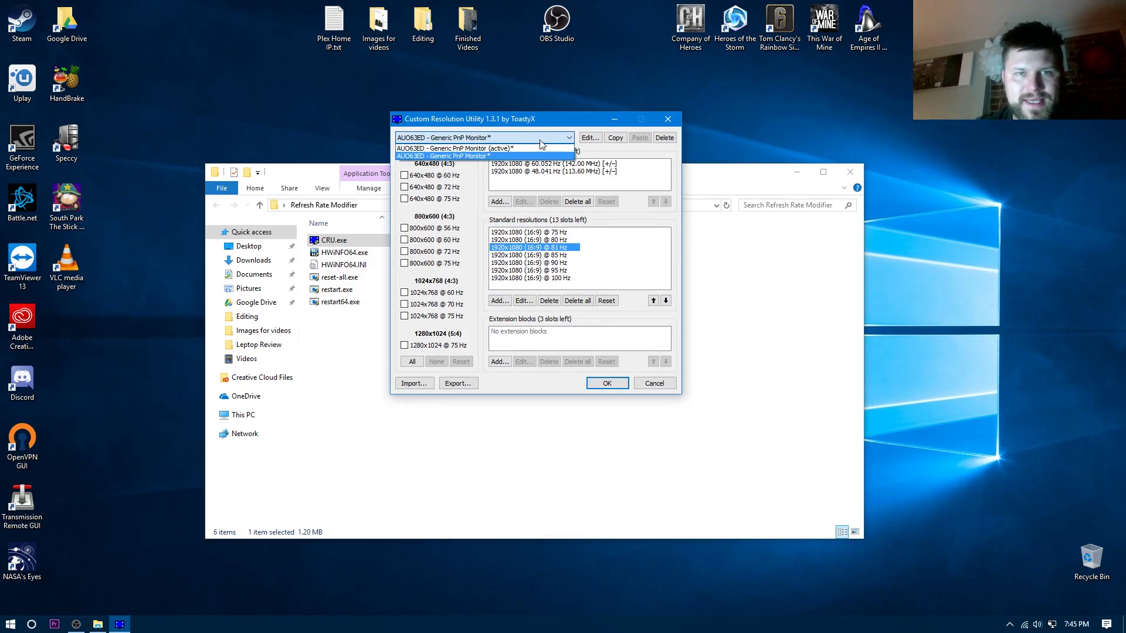
left_click(514, 154)
left_click(510, 137)
left_click(514, 159)
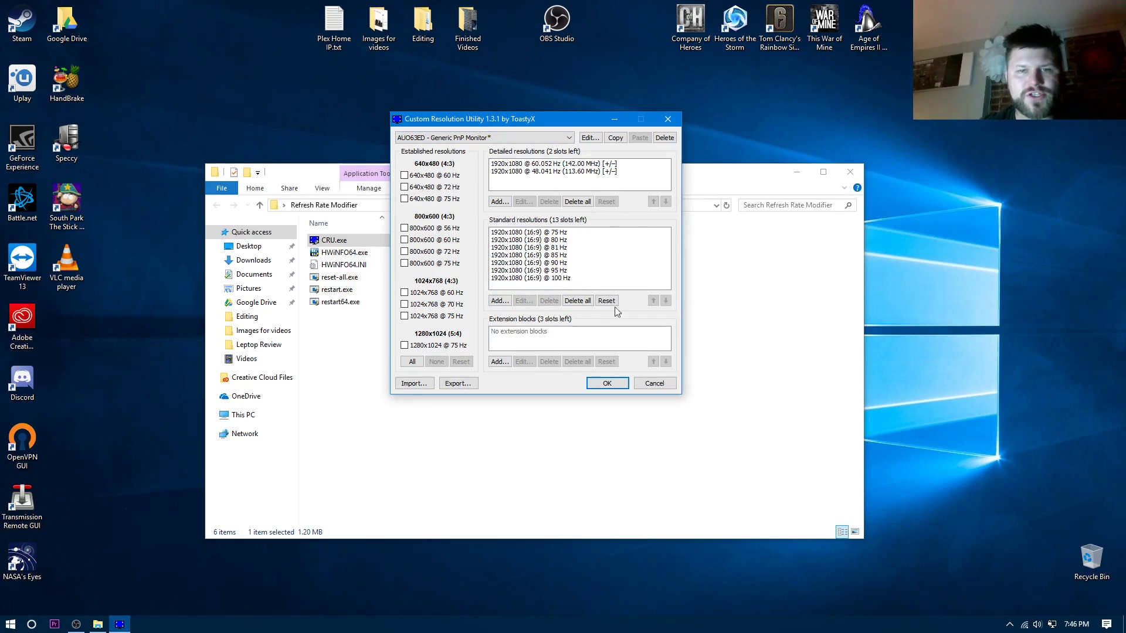
left_click(611, 384)
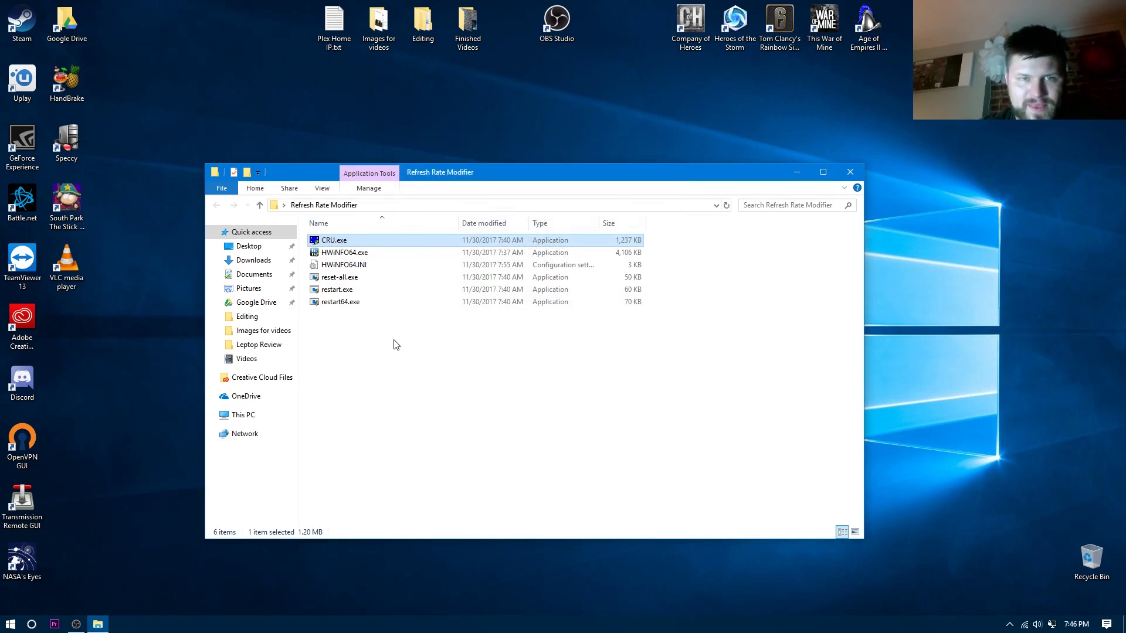
double_click(372, 241)
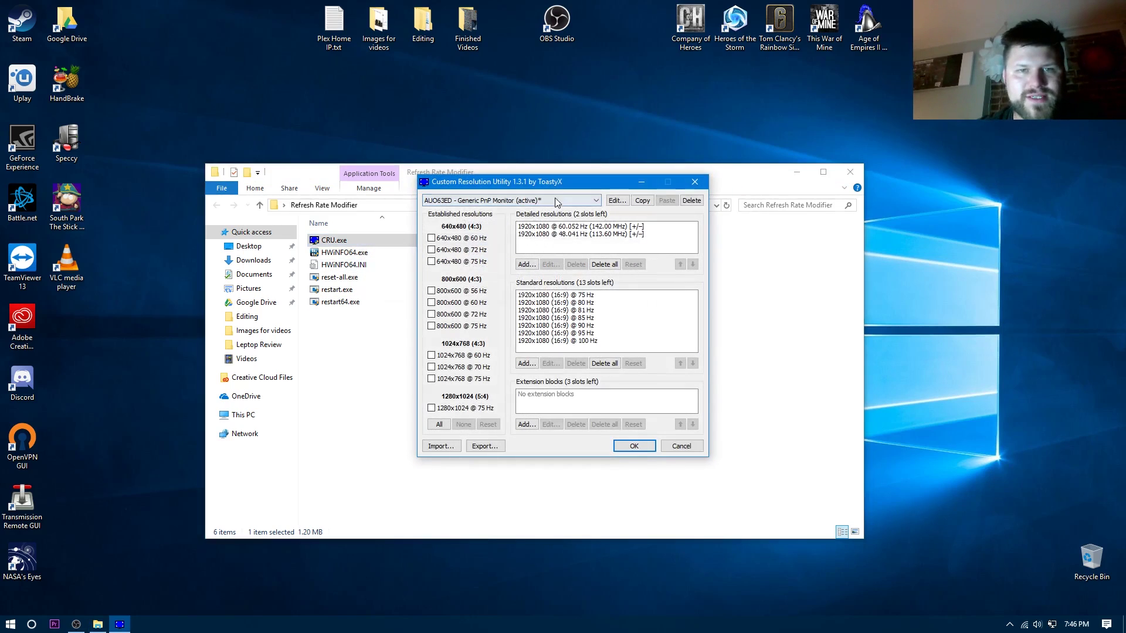
left_click(555, 200)
left_click(566, 203)
left_click_drag(608, 177, 548, 154)
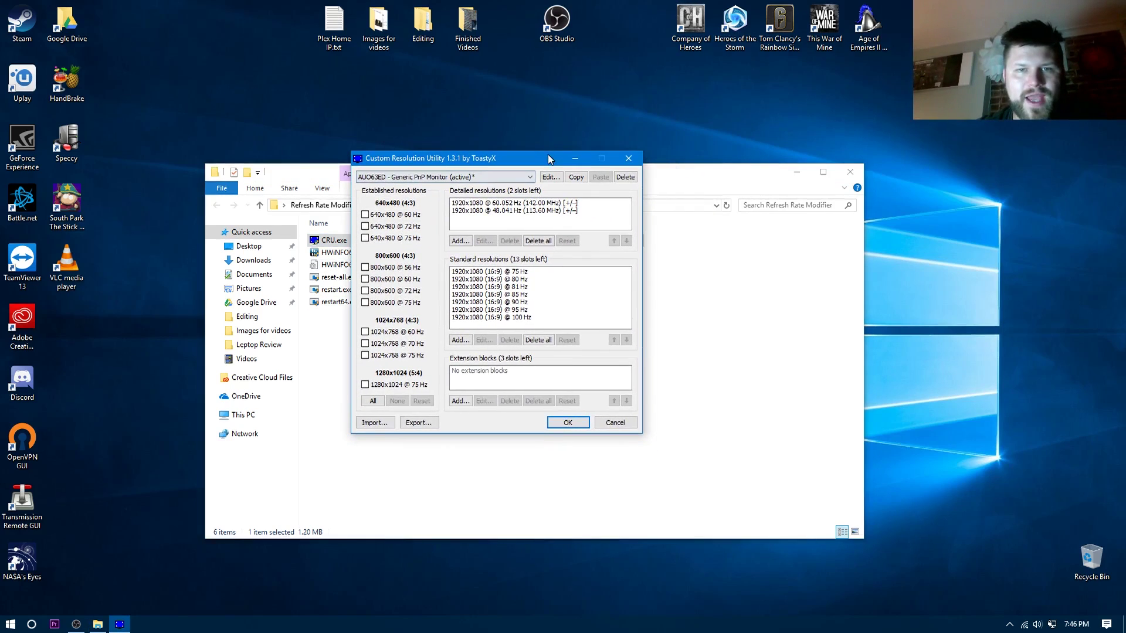
left_click(635, 159)
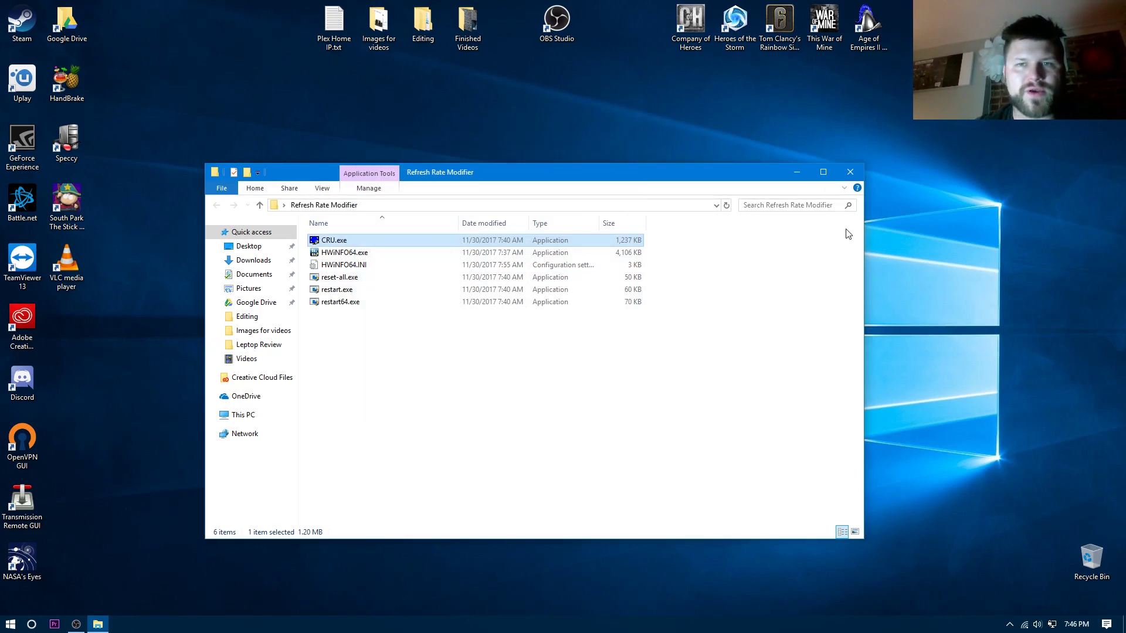
left_click(850, 171)
Choose 81 Hertz on the Monitor tab of display adapter properties, confirm, and close Settings
right_click(524, 178)
left_click(589, 306)
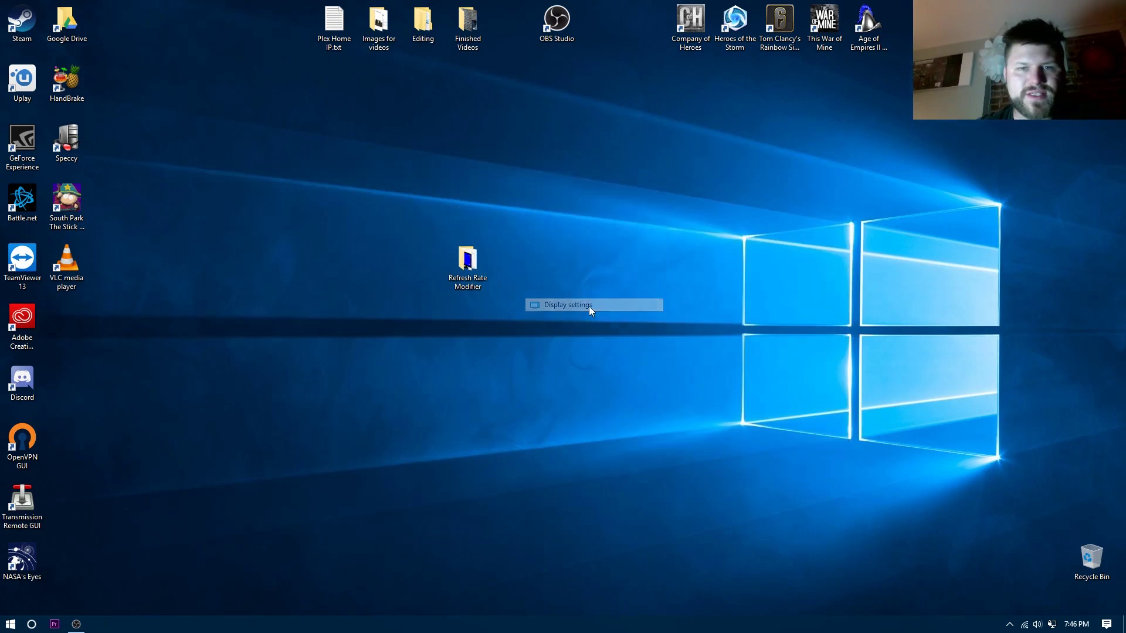
scroll(375, 510, "down", 1)
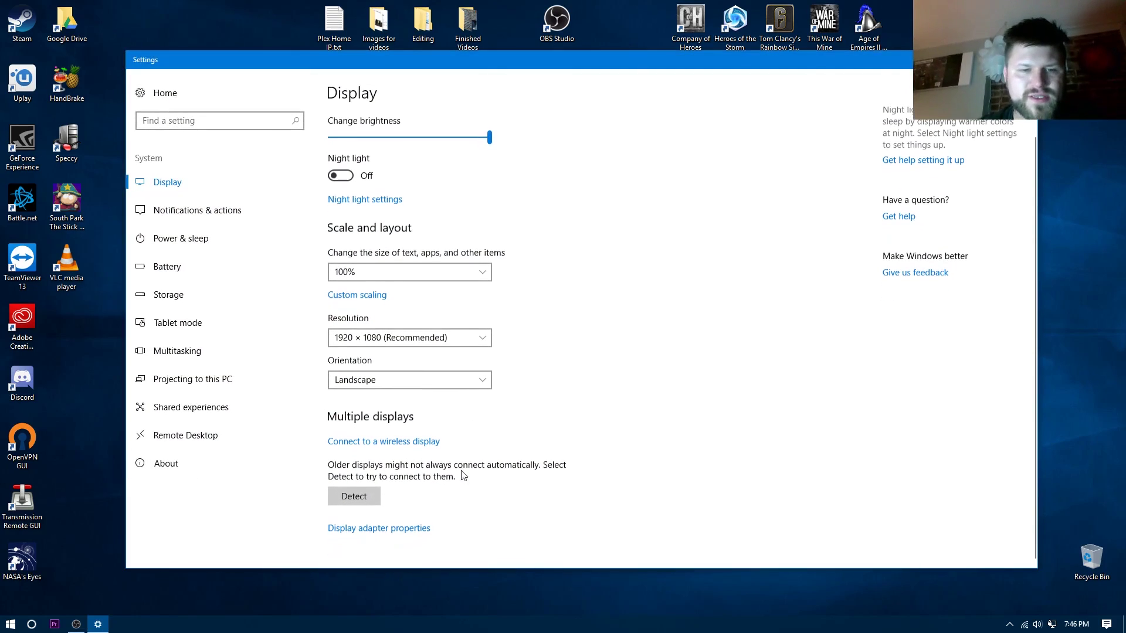
left_click(379, 528)
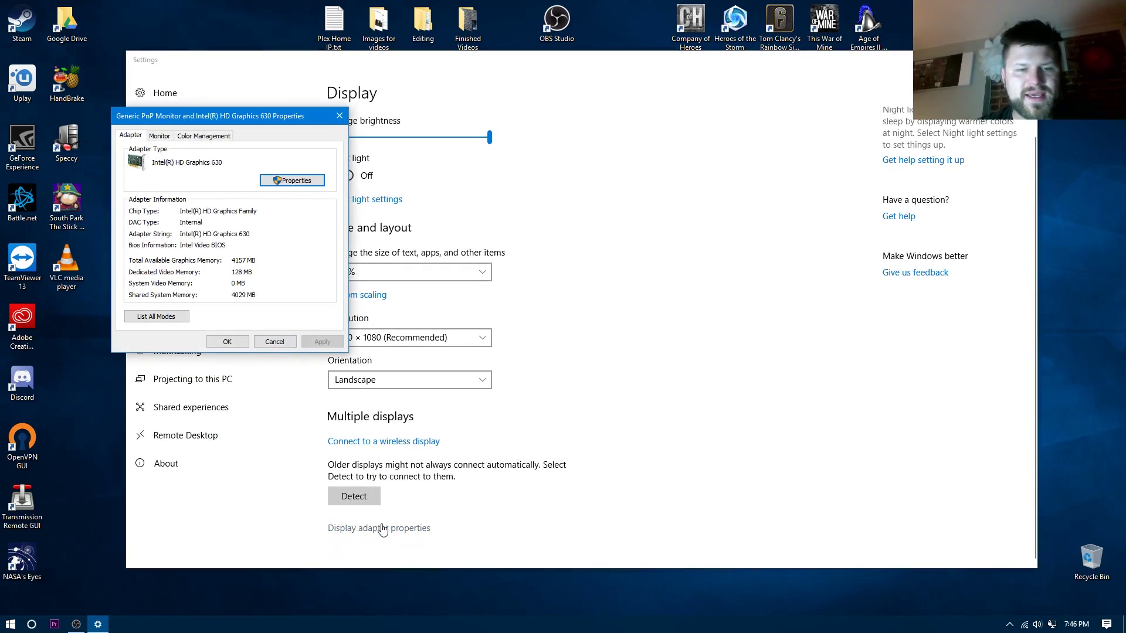
left_click(159, 136)
left_click(252, 228)
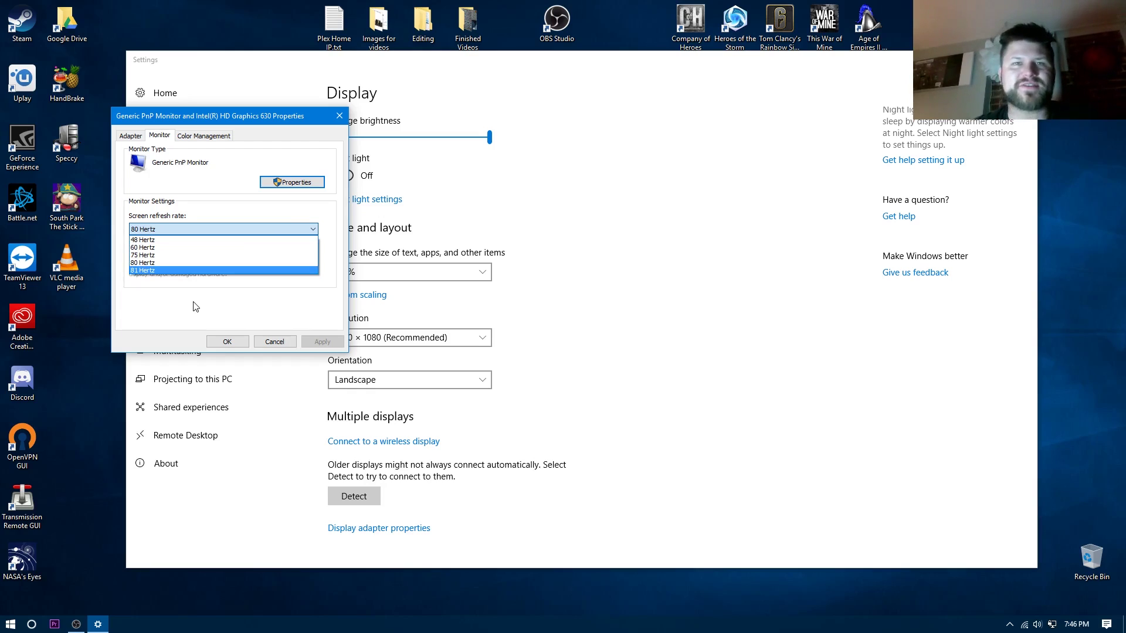
left_click(265, 309)
left_click(227, 342)
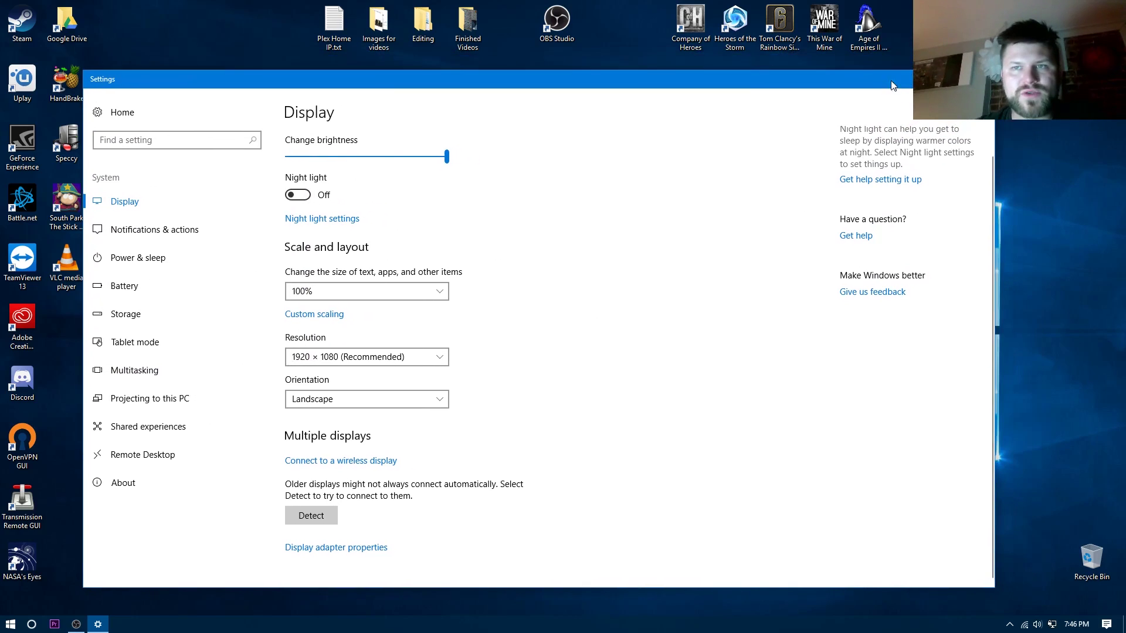
key("alt+F4")
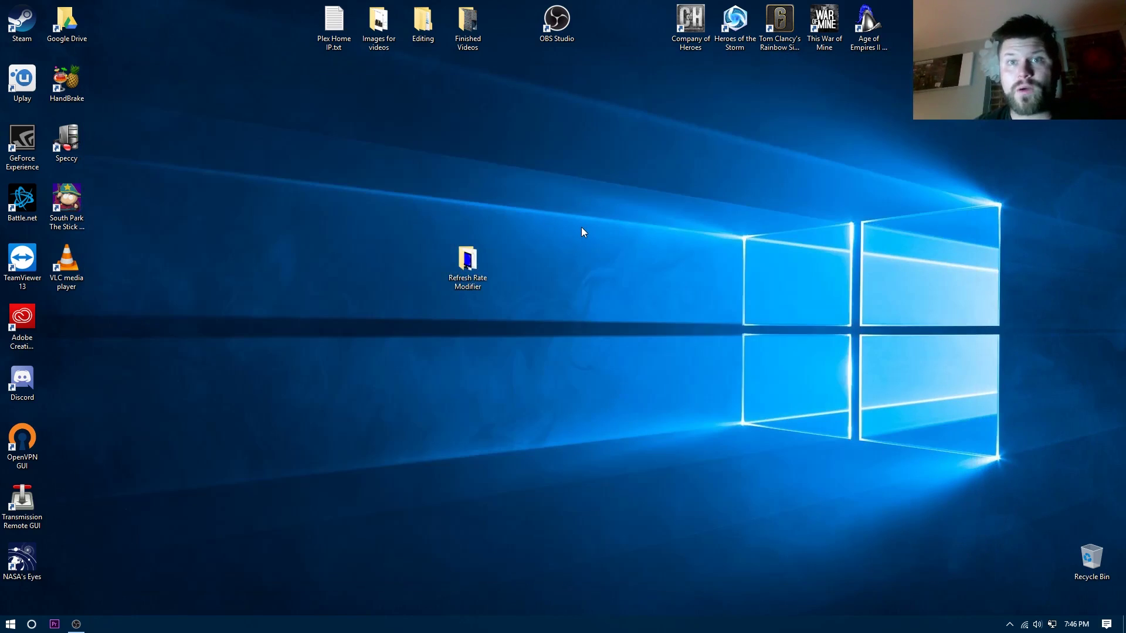
Relaunch CRU.exe, check the 80, 81 and 85 Hz standard entries, and move Explorer aside
double_click(481, 268)
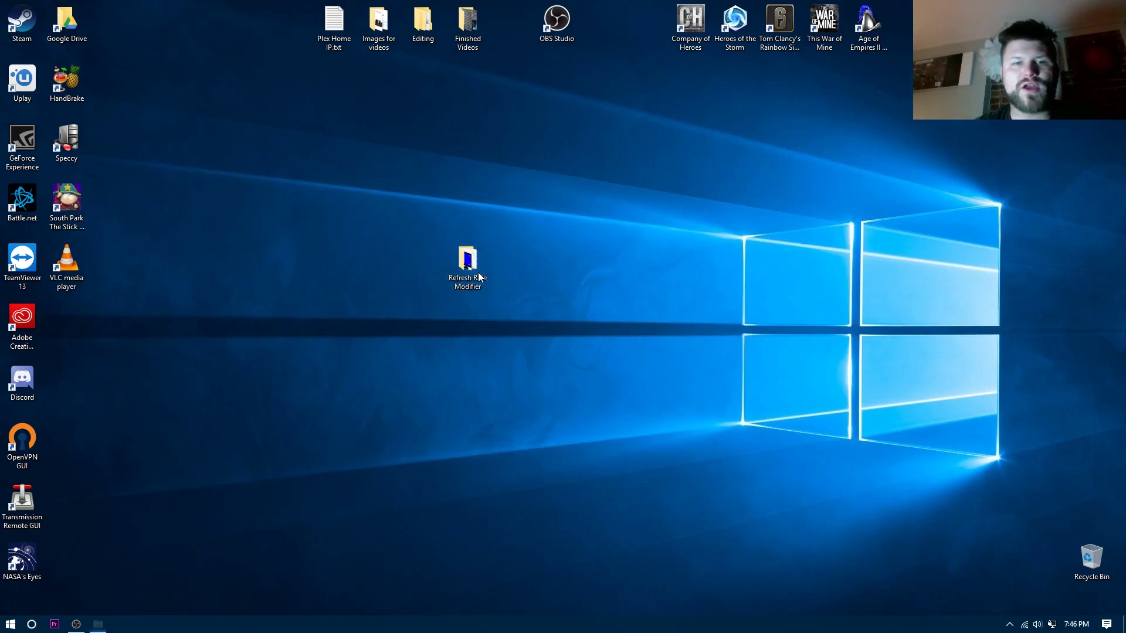
double_click(404, 240)
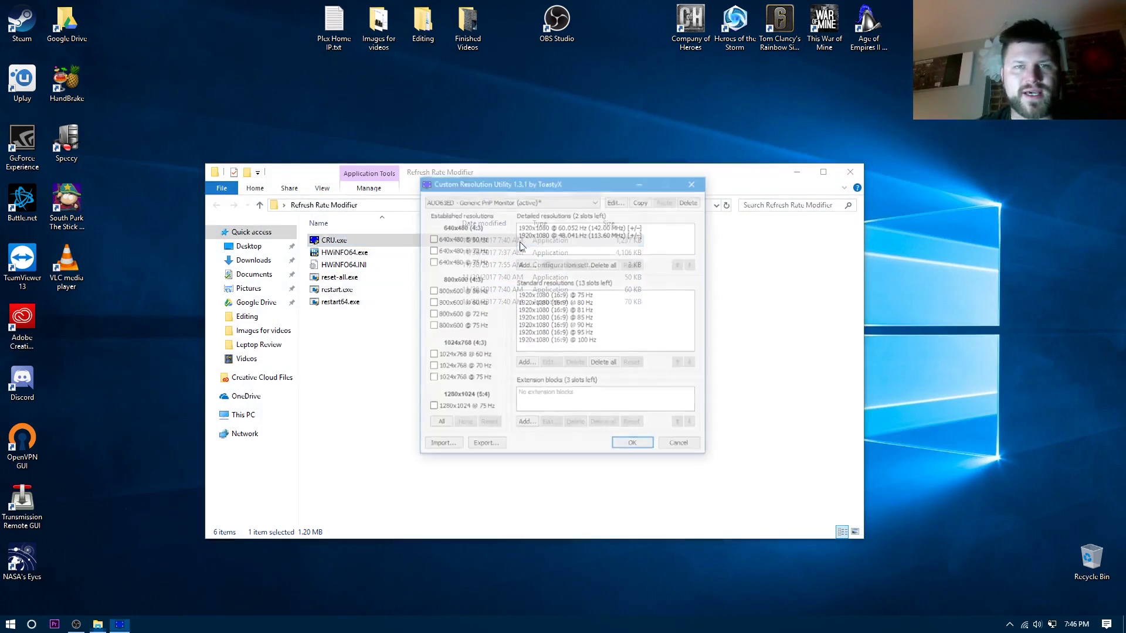
left_click(592, 311)
left_click(594, 317)
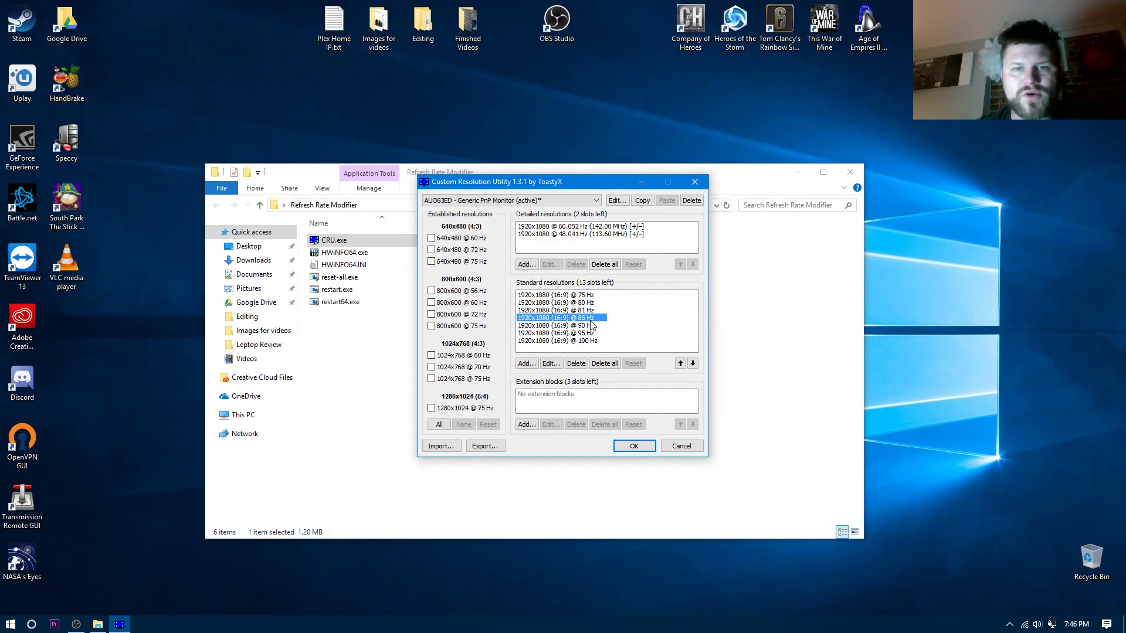
left_click(585, 303)
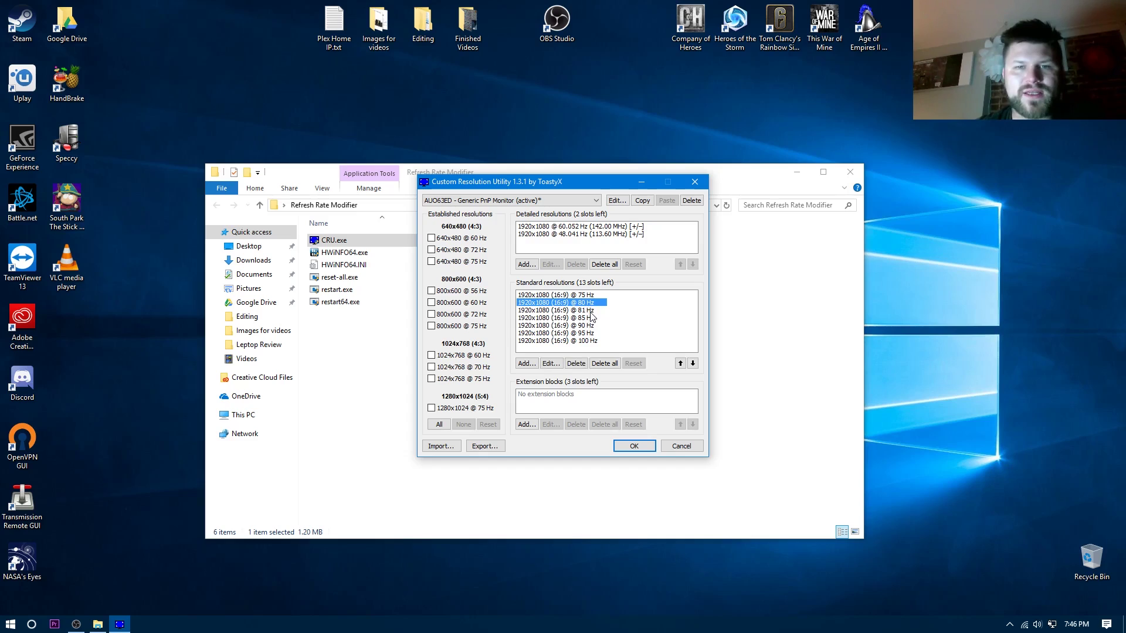
left_click(591, 318)
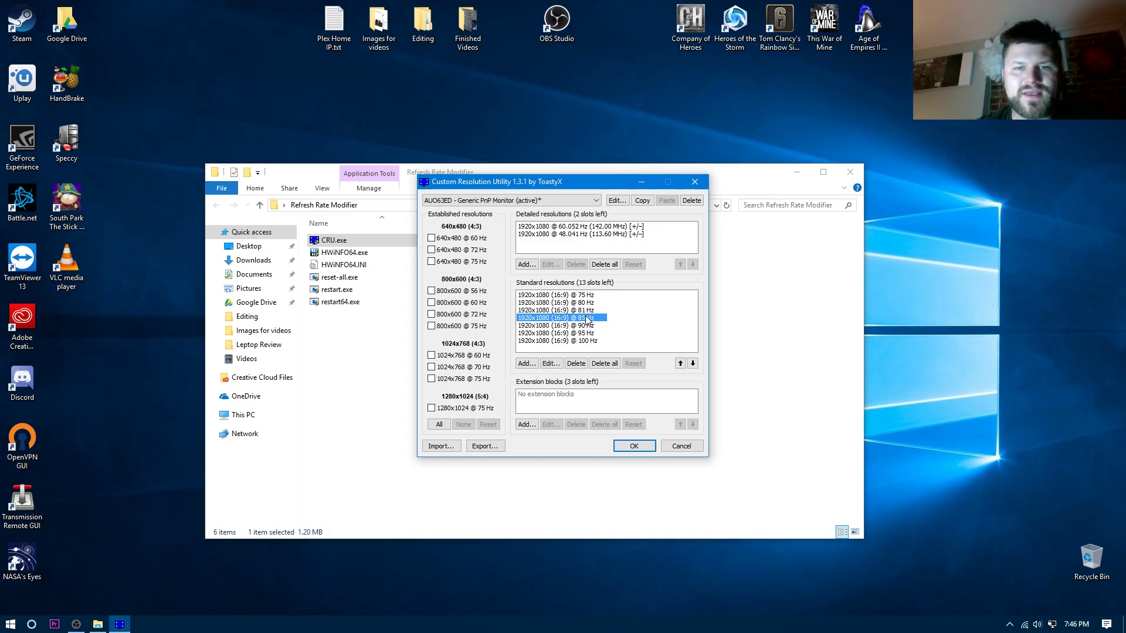
left_click(589, 311)
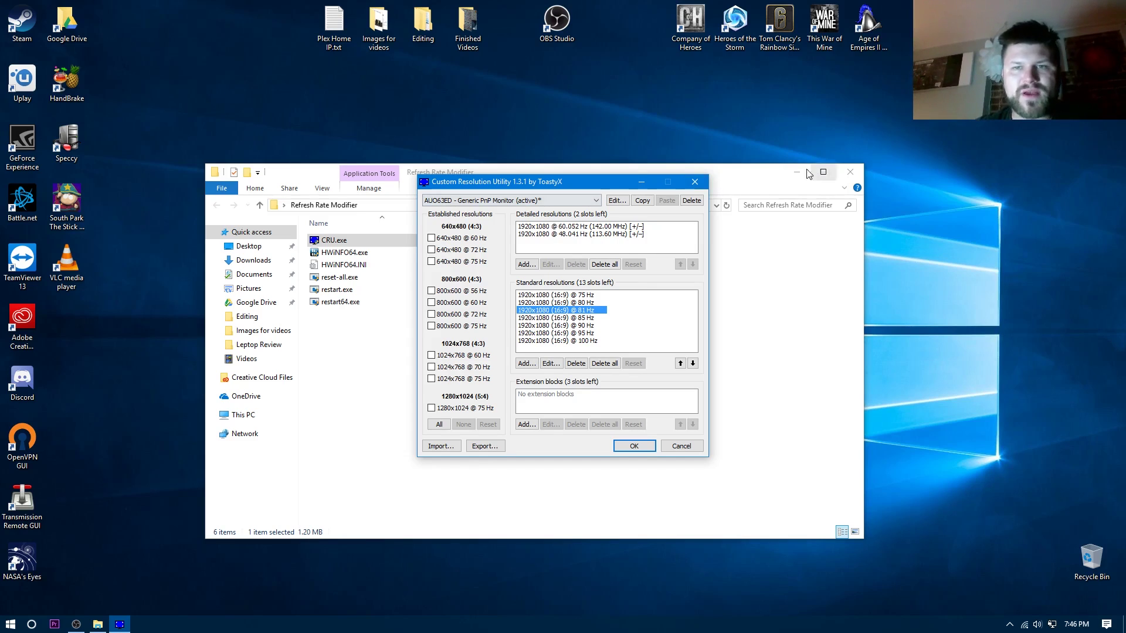
left_click_drag(768, 172, 780, 182)
left_click_drag(597, 189, 592, 276)
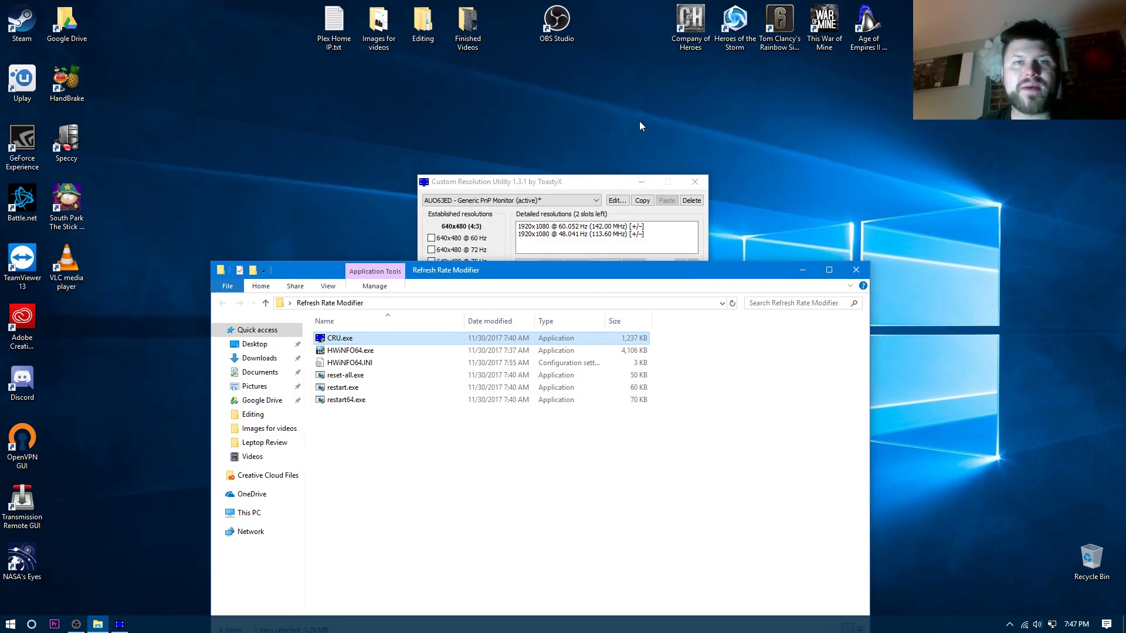
left_click_drag(683, 275, 678, 192)
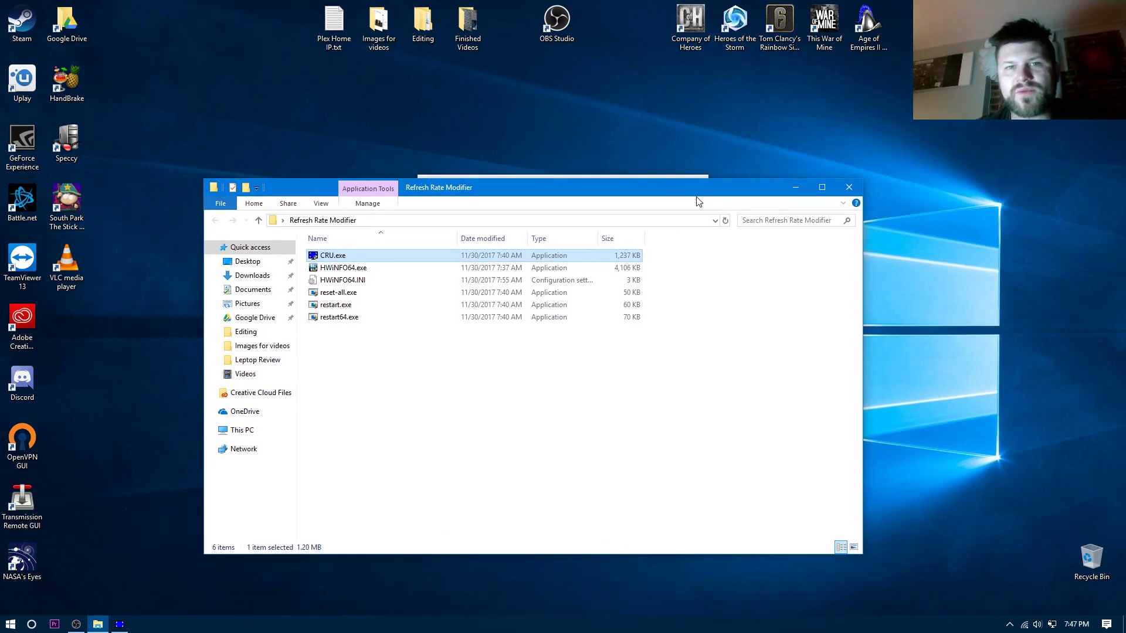
left_click(667, 402)
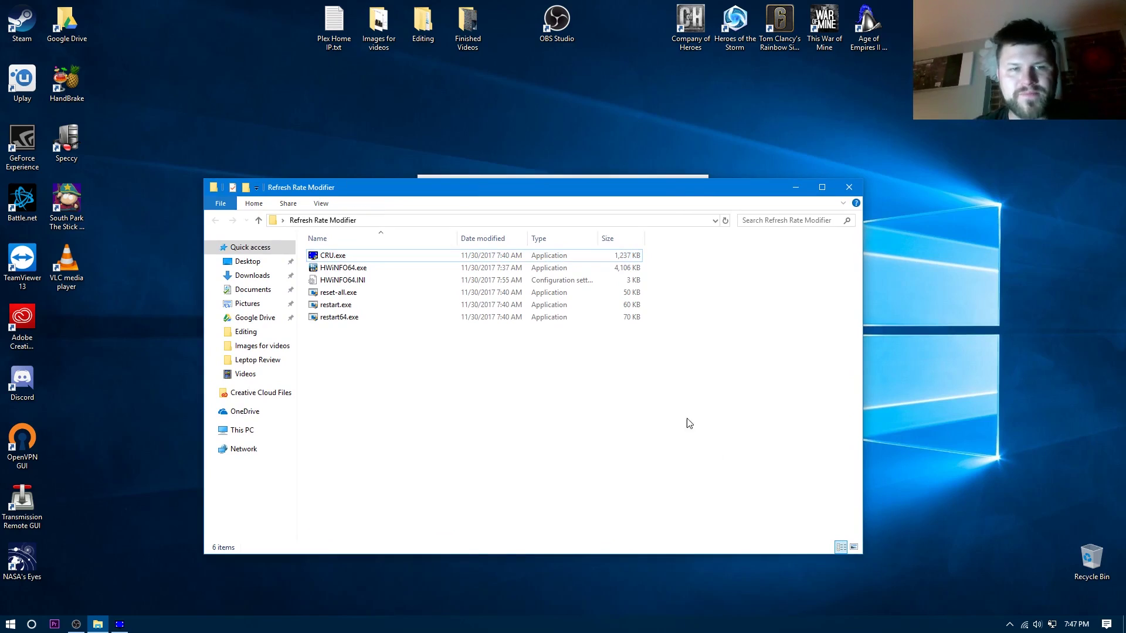